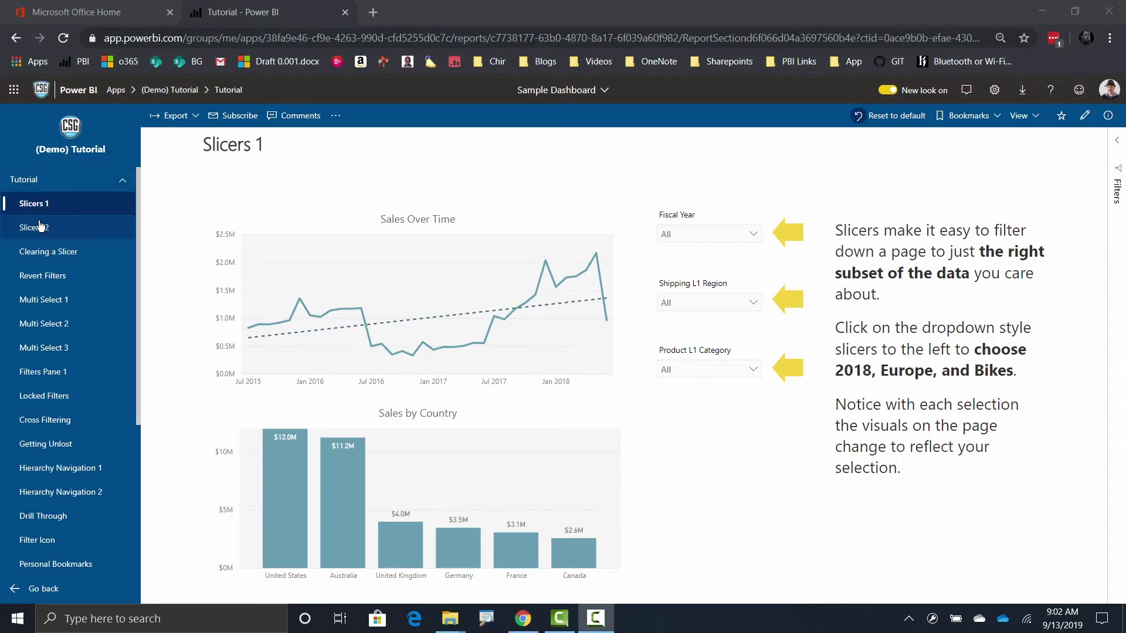
Check 2018 in Fiscal Year, North America in Shipping L1 Region, and Bikes in Product L1 Category
left_click_drag(28, 207, 149, 206)
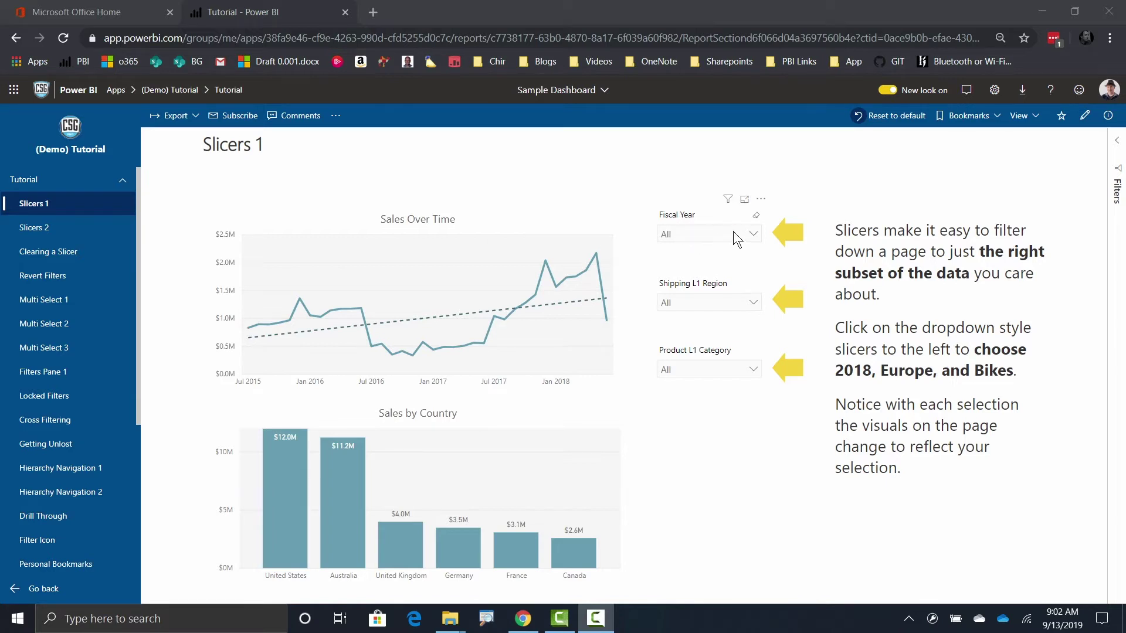
left_click(754, 234)
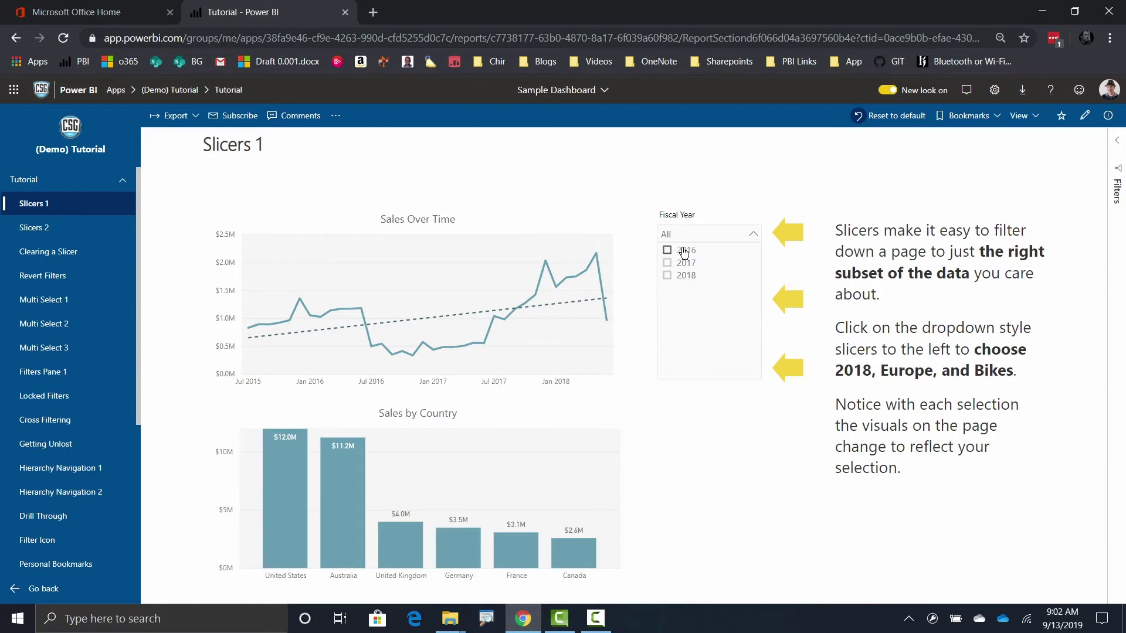
left_click(682, 282)
left_click(751, 236)
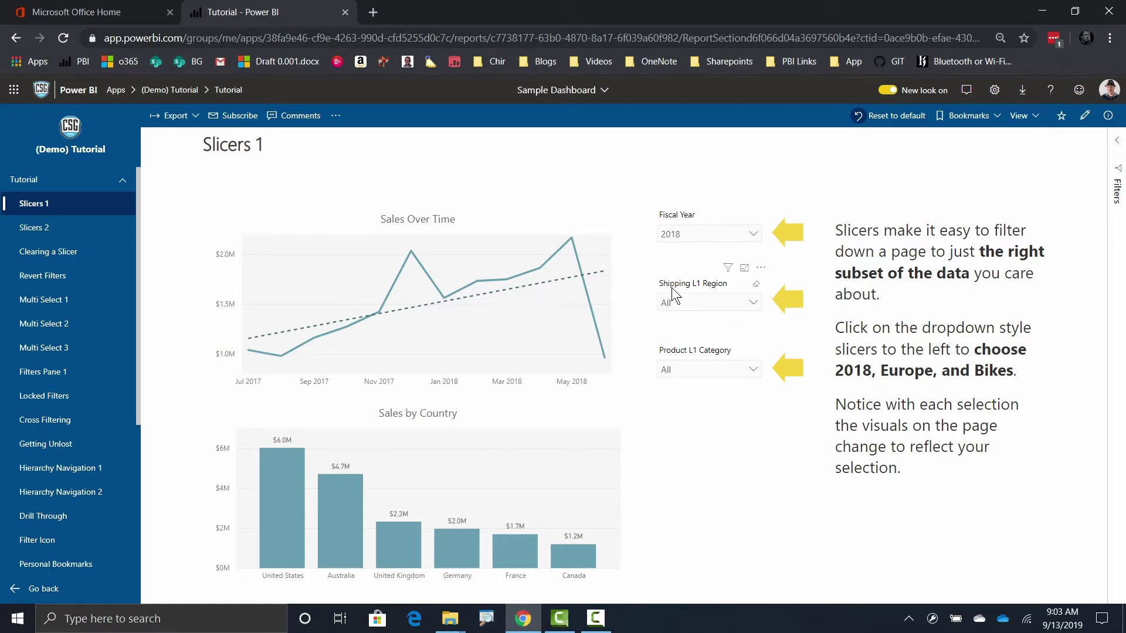
left_click(710, 299)
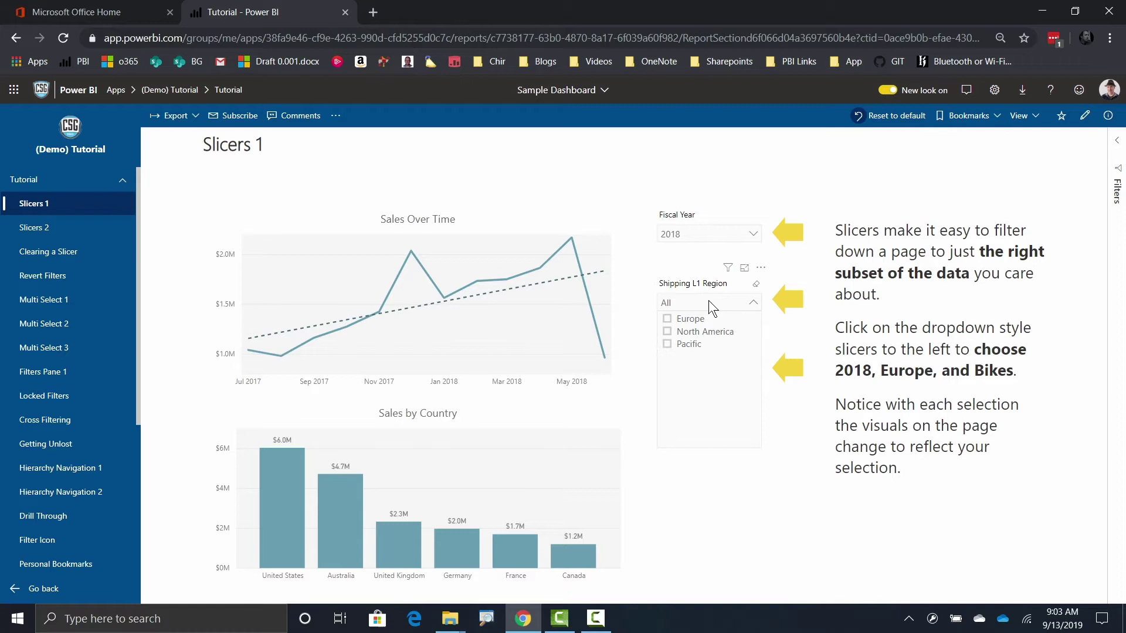
left_click(703, 332)
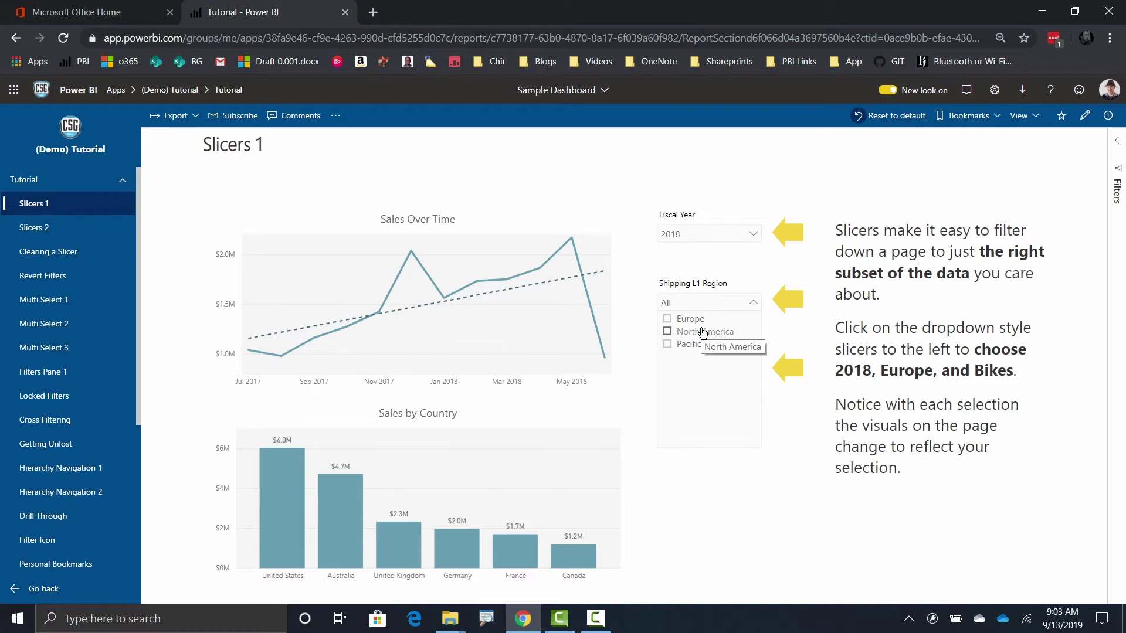
left_click(754, 303)
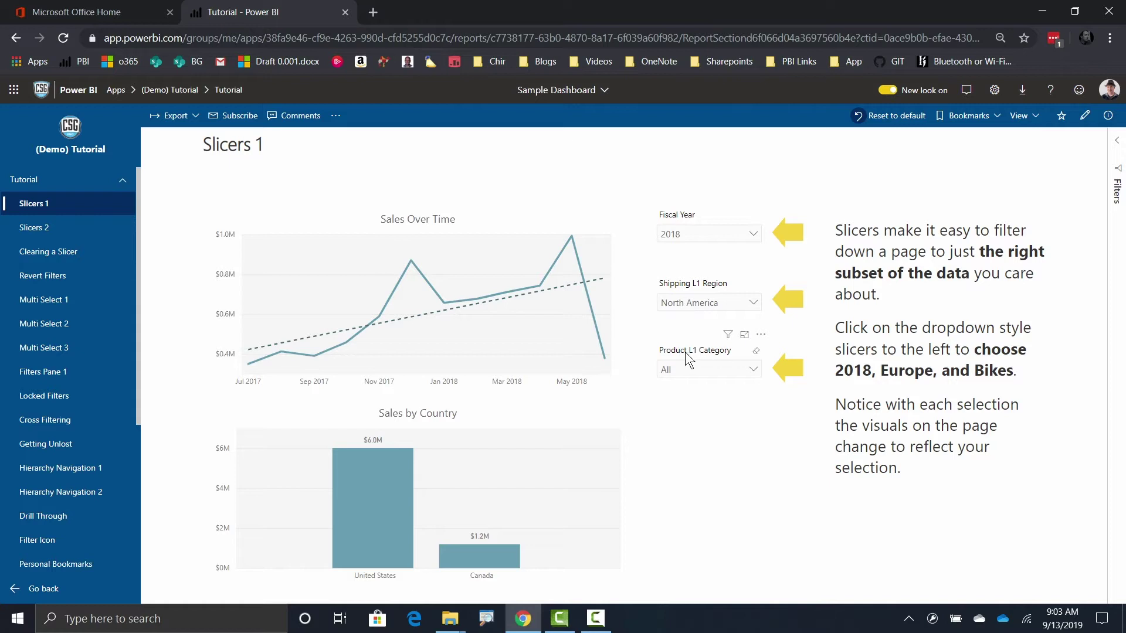
left_click(753, 371)
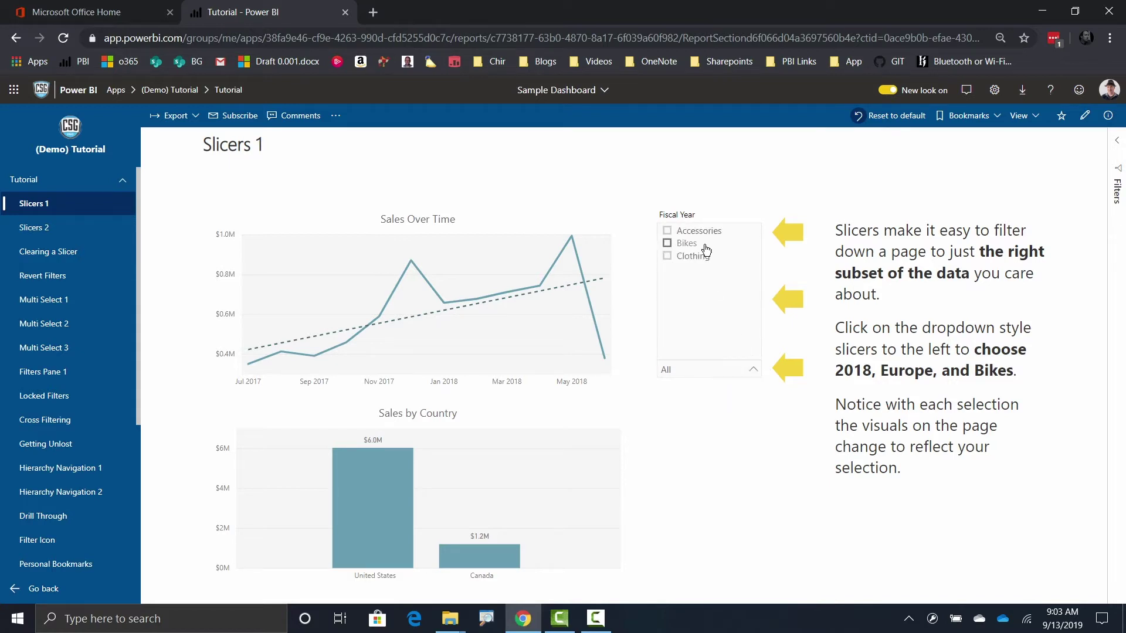
left_click(685, 246)
left_click(753, 370)
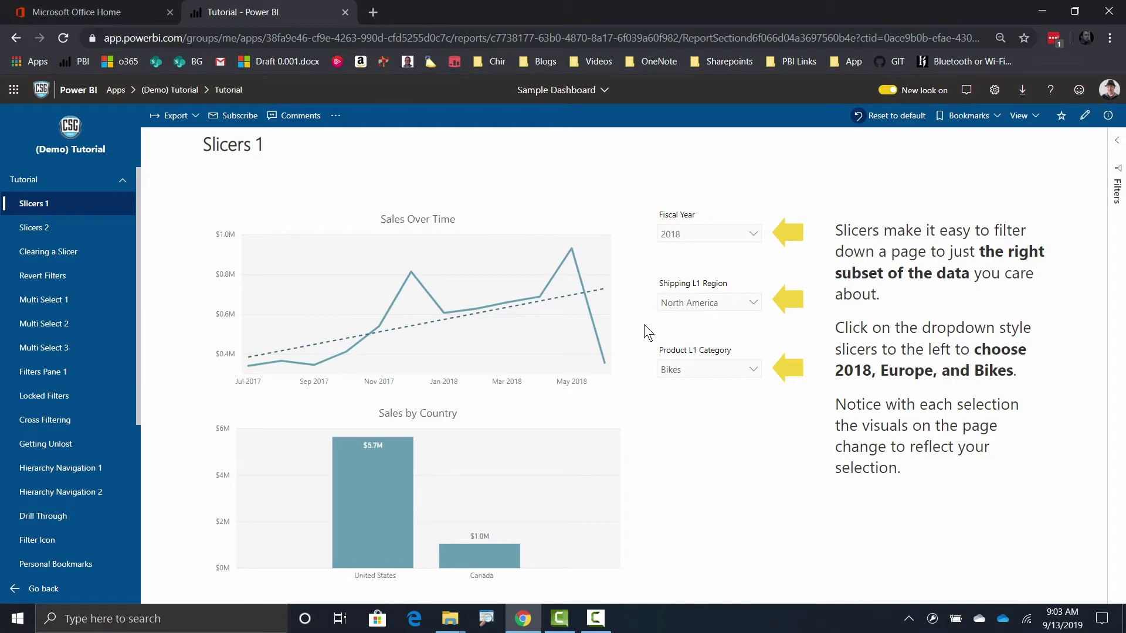
left_click(720, 304)
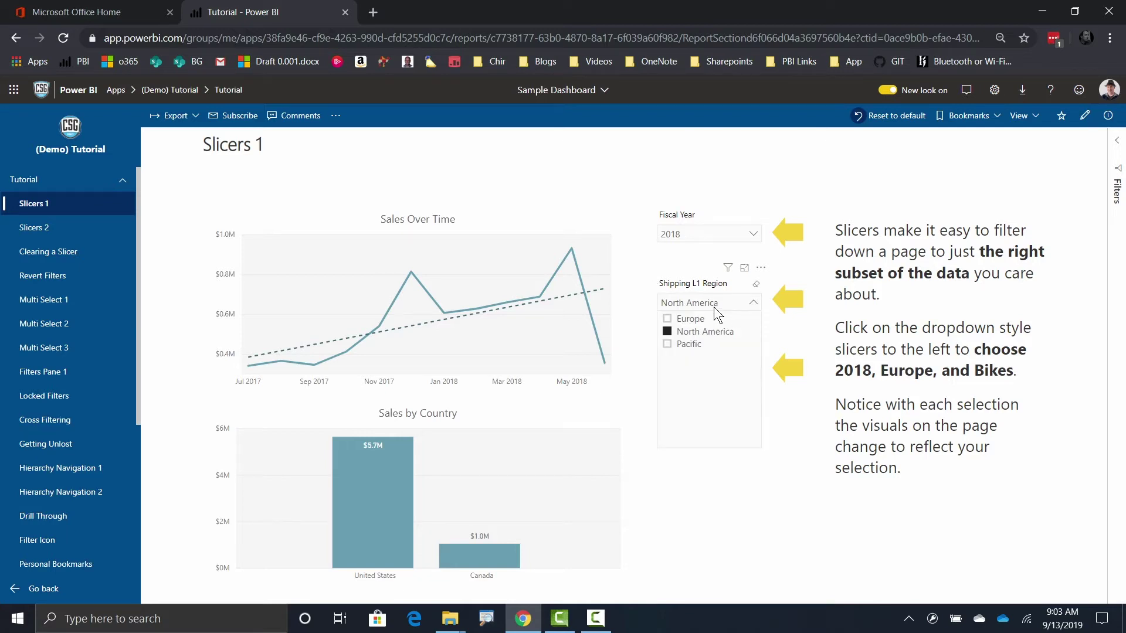
left_click(687, 346)
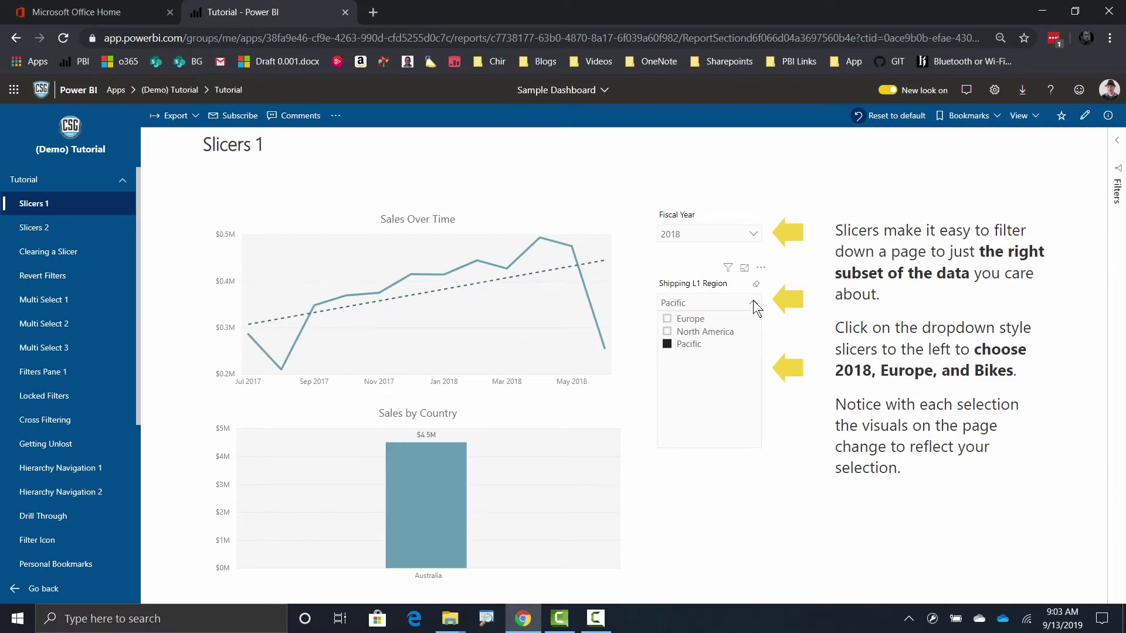
left_click(753, 300)
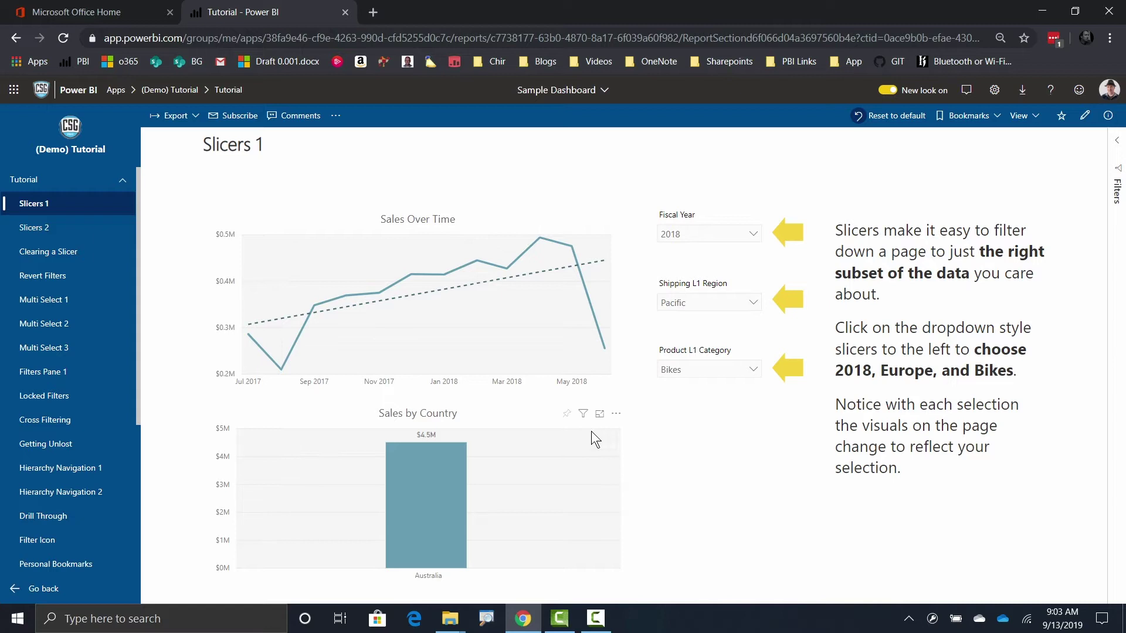
left_click(688, 304)
left_click(689, 332)
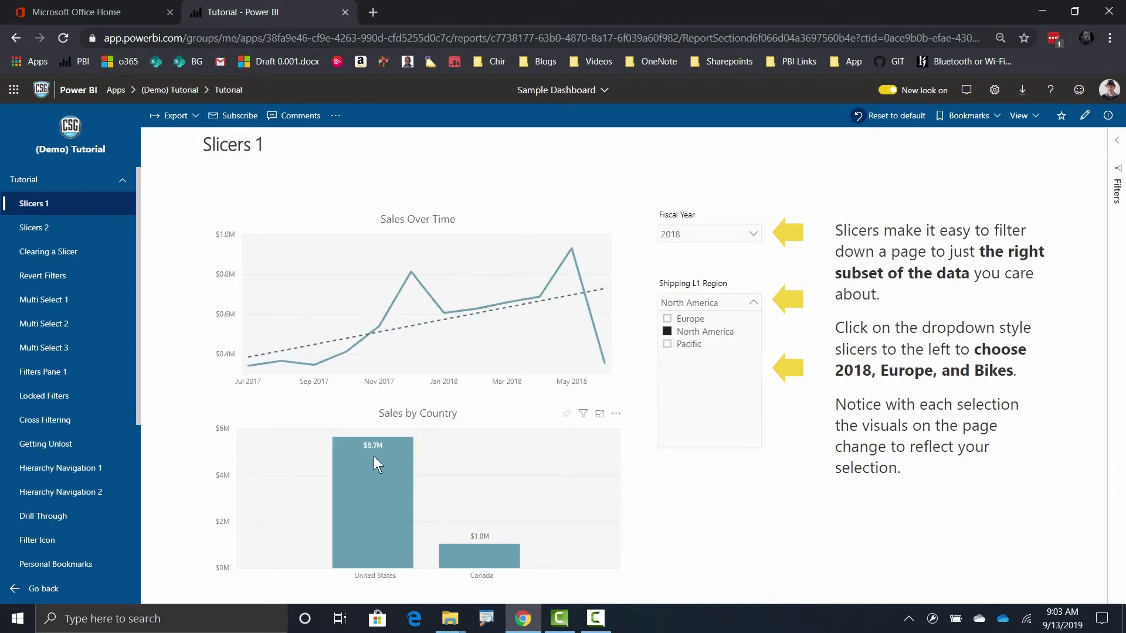
left_click(757, 300)
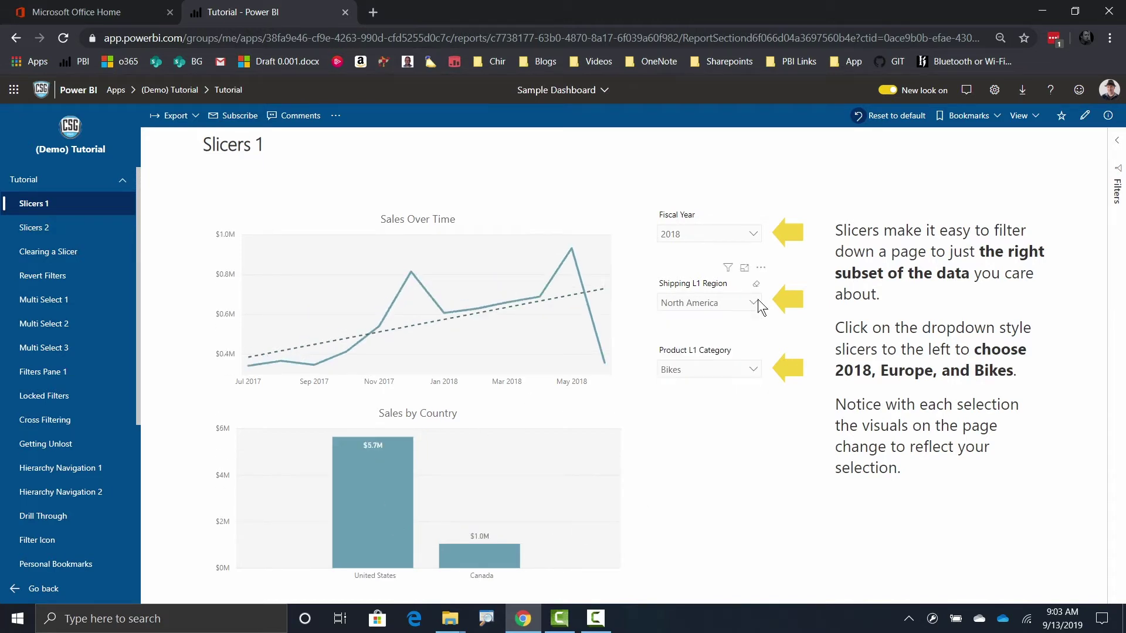
left_click(56, 228)
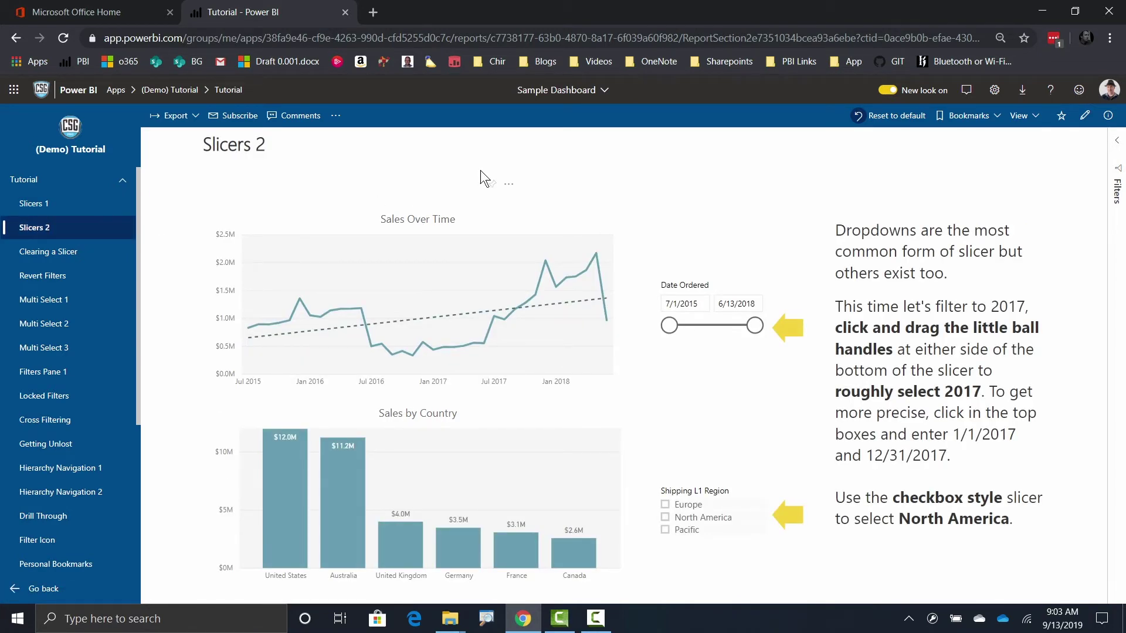
left_click(35, 203)
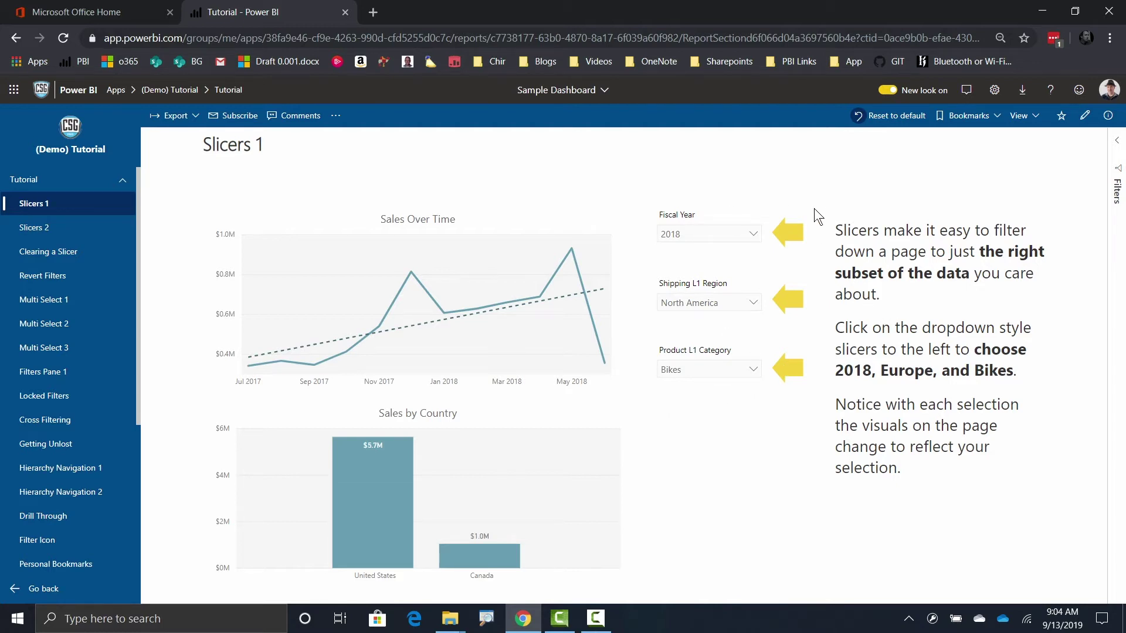
left_click(754, 234)
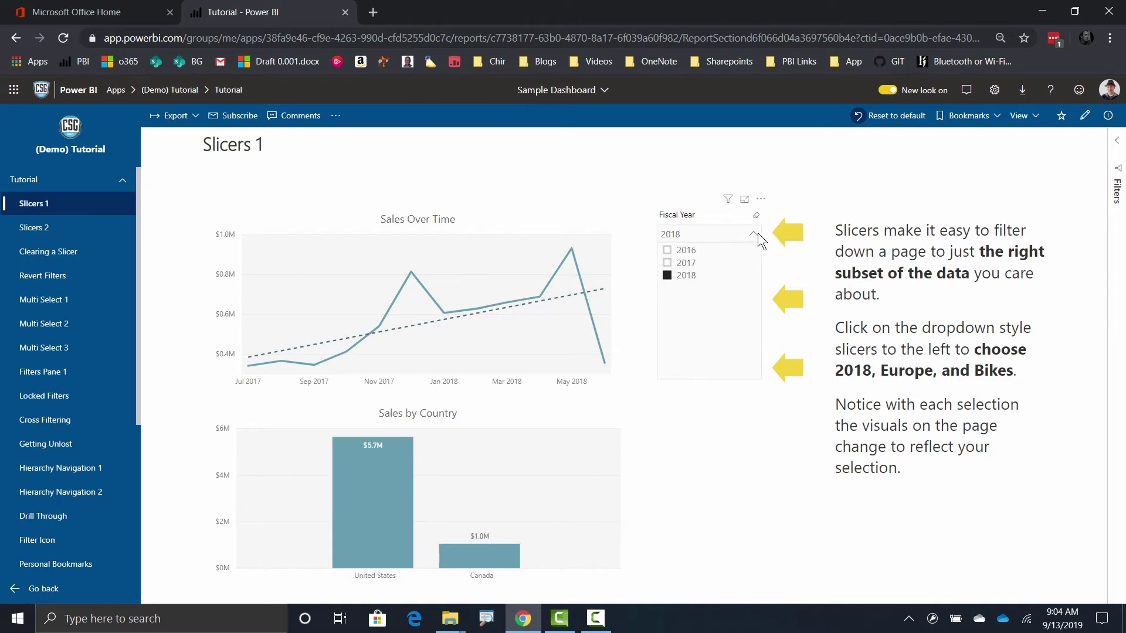
left_click(758, 234)
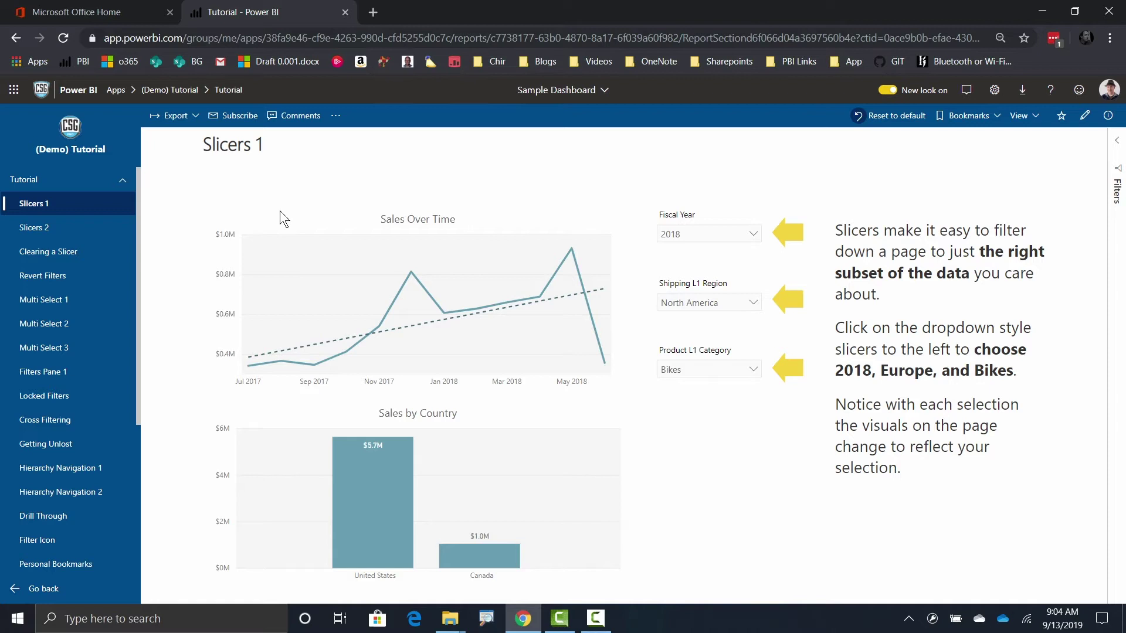
Go to the Slicers 2 page and return the Date Ordered range to 7/1/2015–6/13/2018
left_click(49, 232)
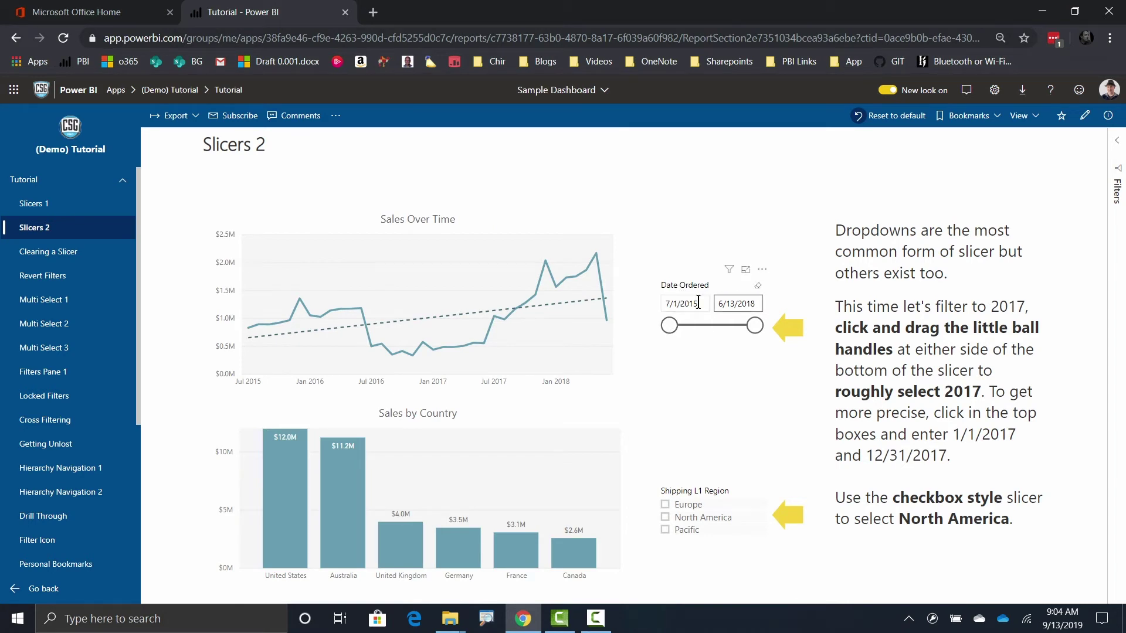
left_click(673, 304)
left_click_drag(673, 329, 775, 325)
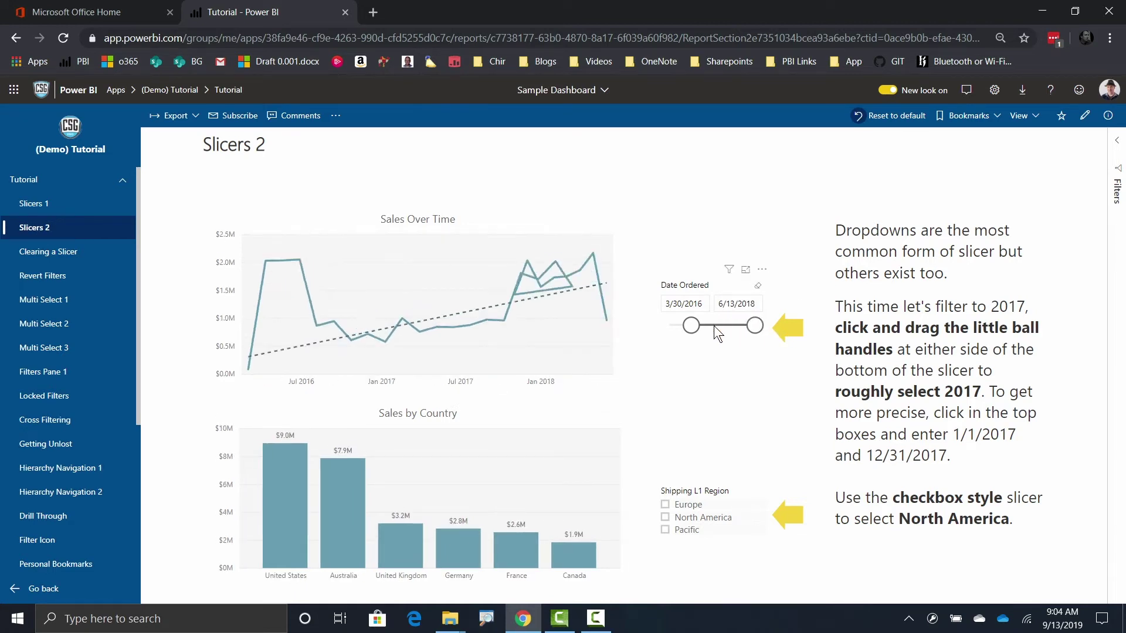
left_click_drag(690, 325, 646, 334)
left_click(690, 303)
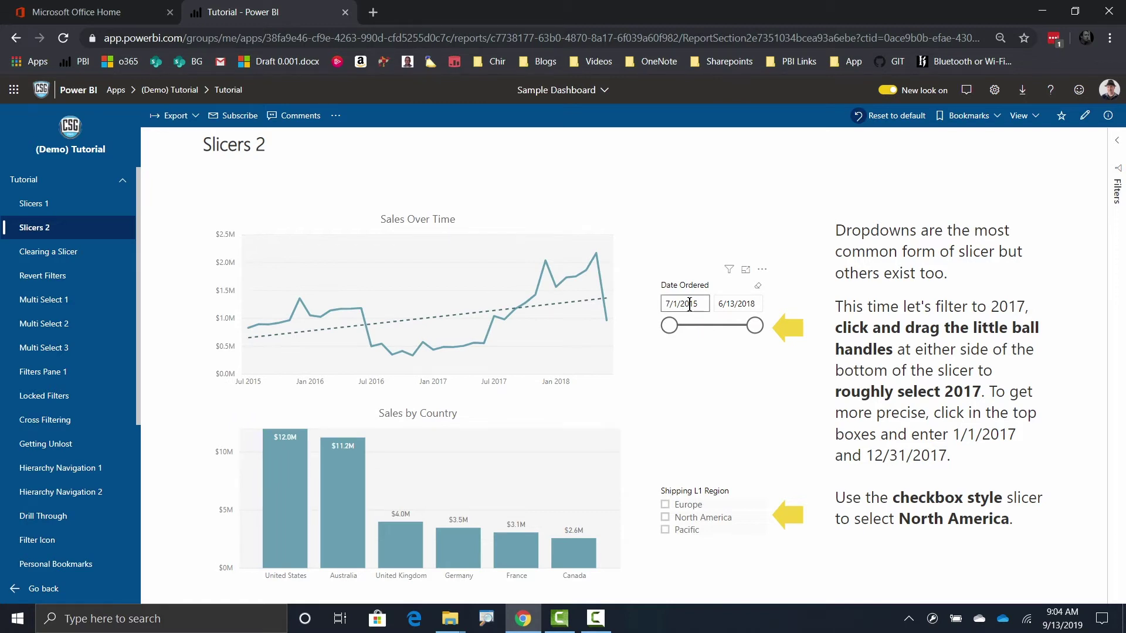
Set the Date Ordered start date to 1/1/2018
left_click(689, 304)
type("1/1/")
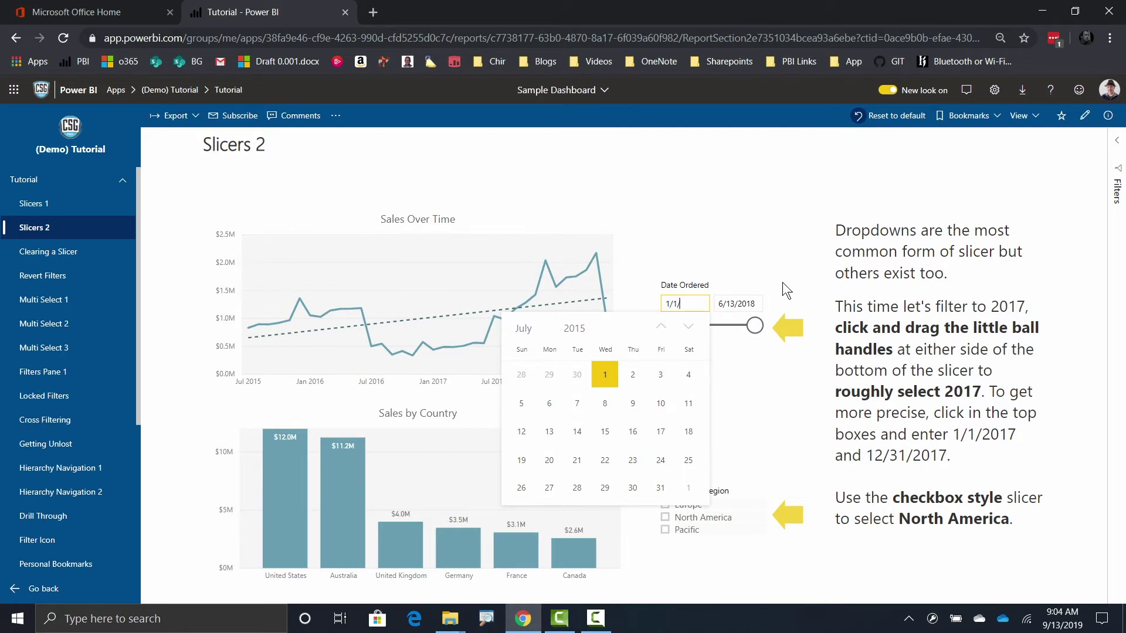
type("201")
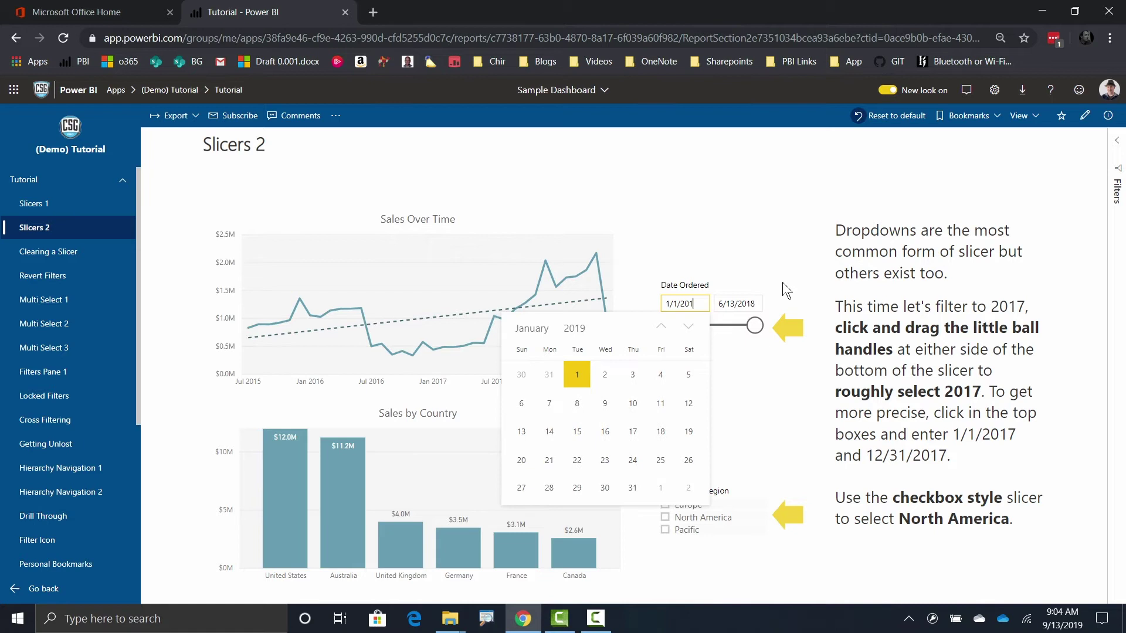
type("7")
key("Tab")
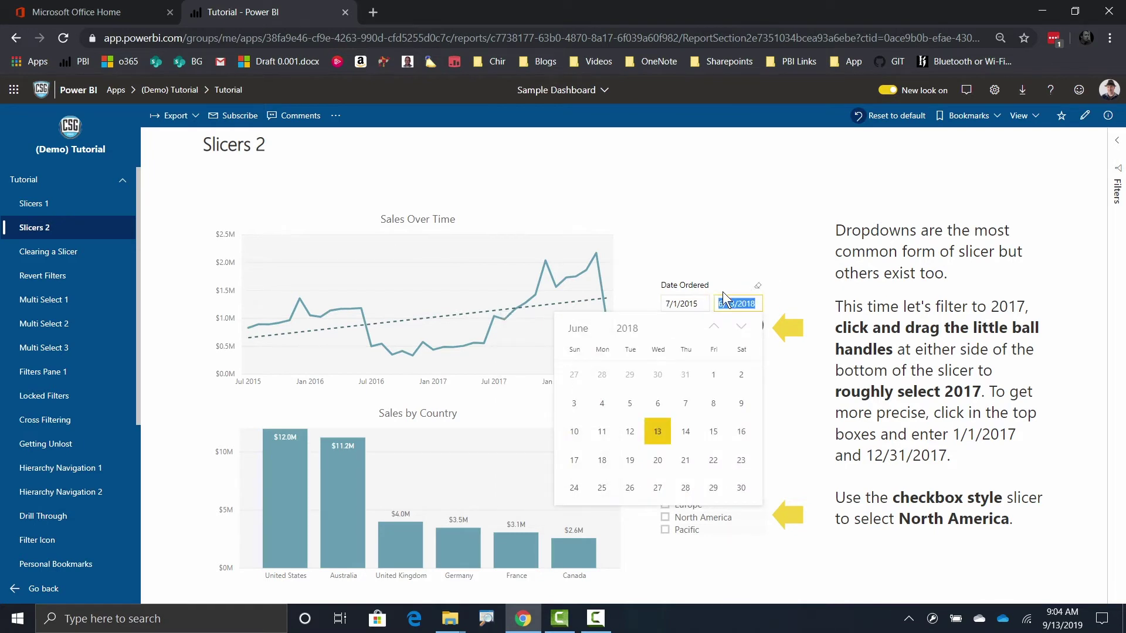
left_click(698, 303)
type("1/1")
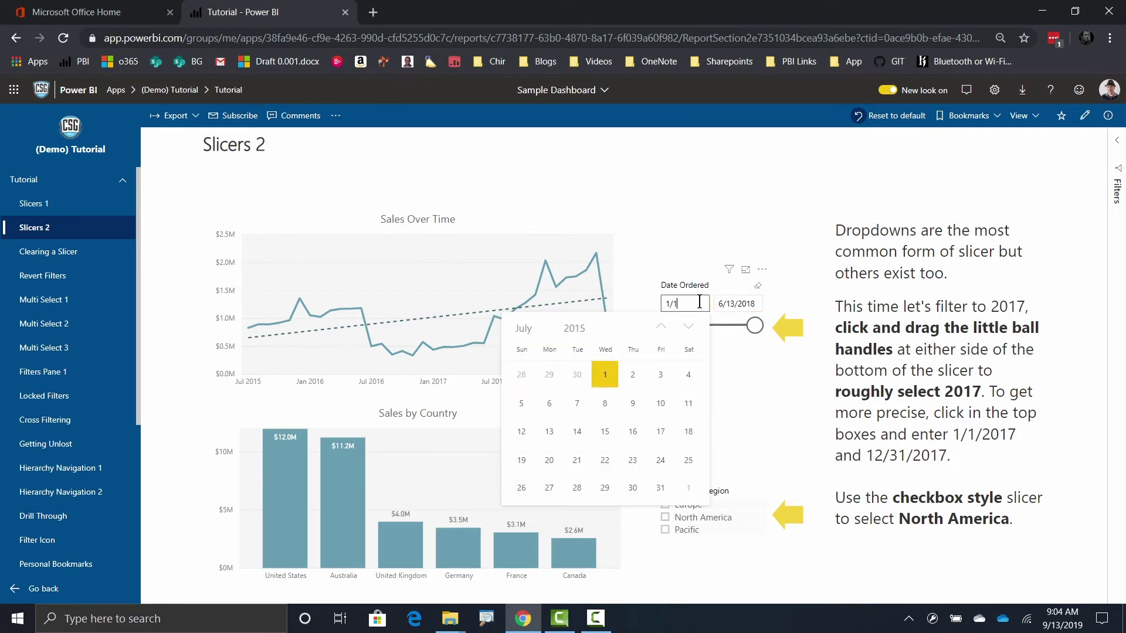
type("/2018")
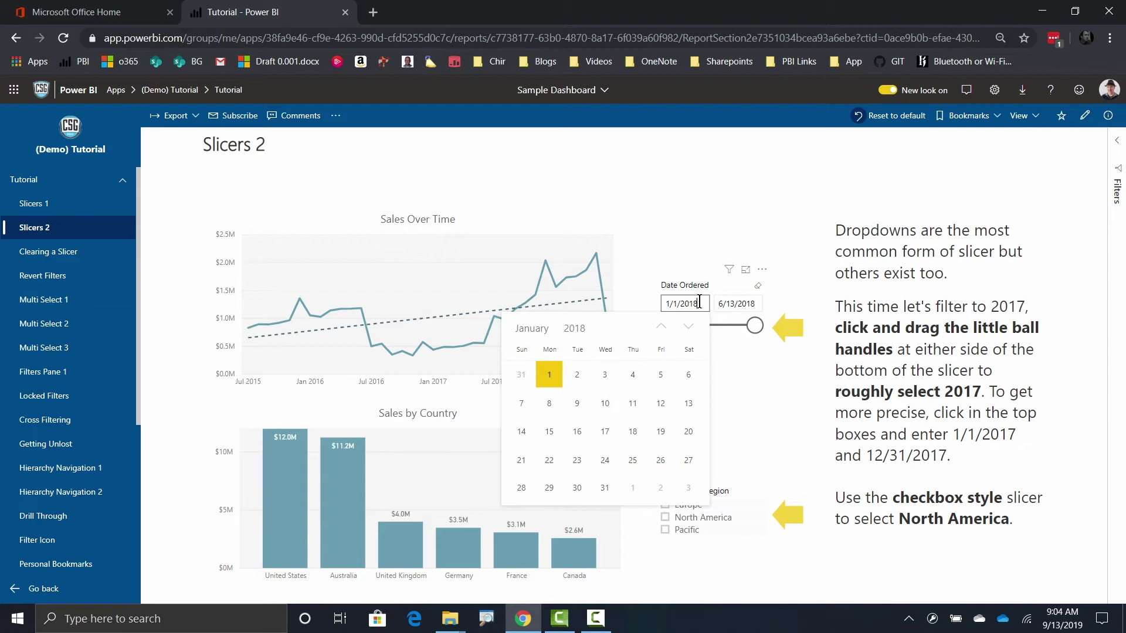
key("Return")
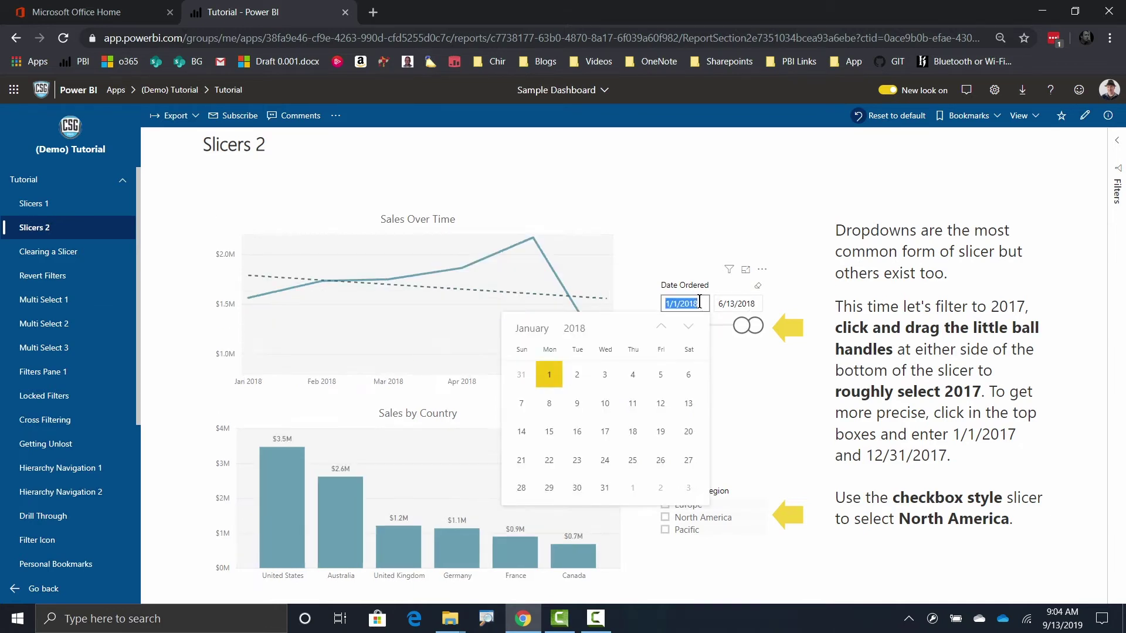
Set the Date Ordered end date to 4/28/2018
left_click(721, 304)
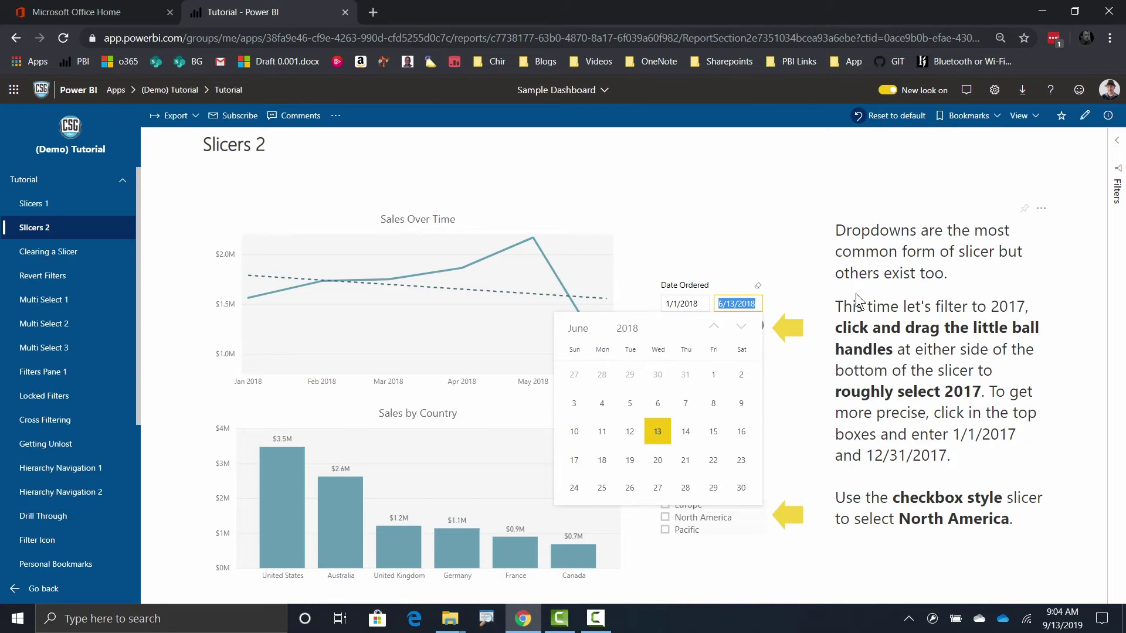
type("2/28/2018")
key("Return")
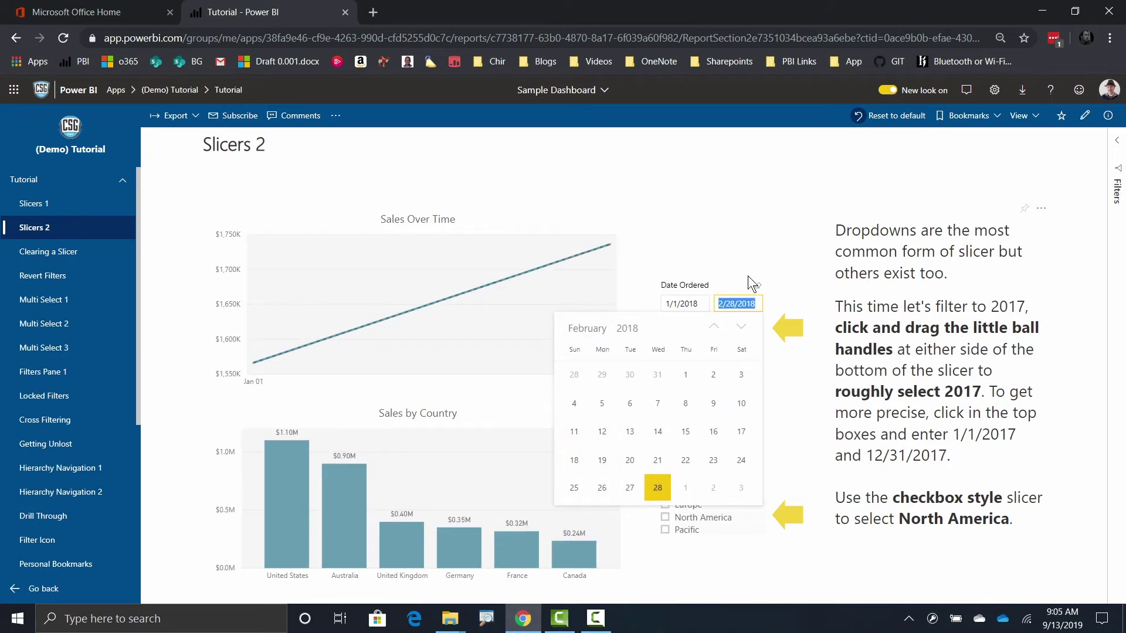
left_click(693, 190)
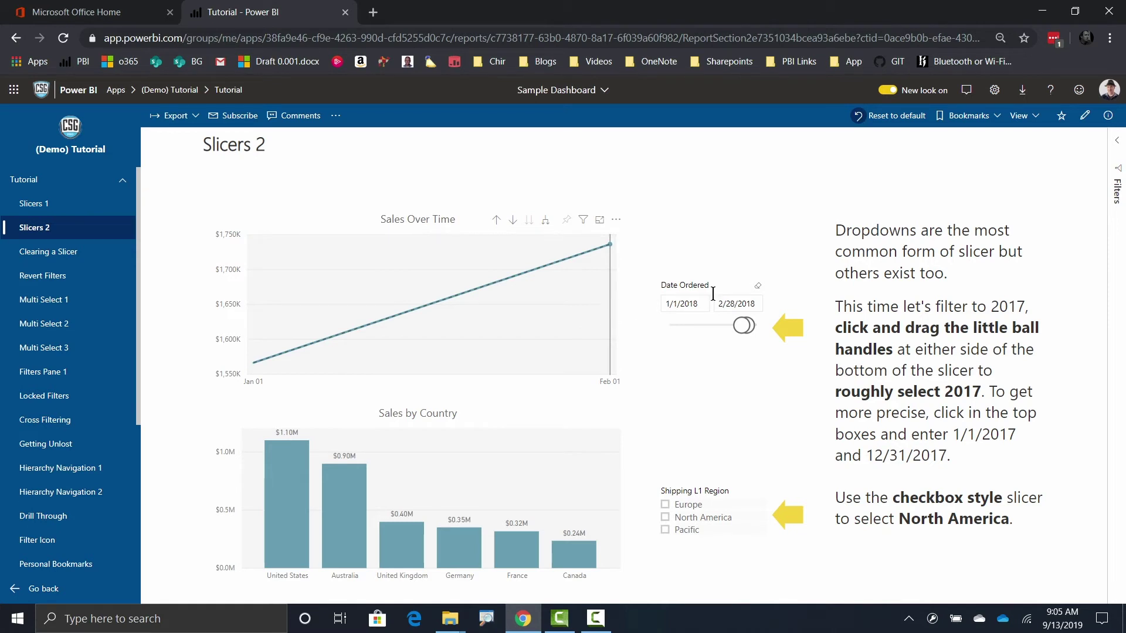
left_click(733, 304)
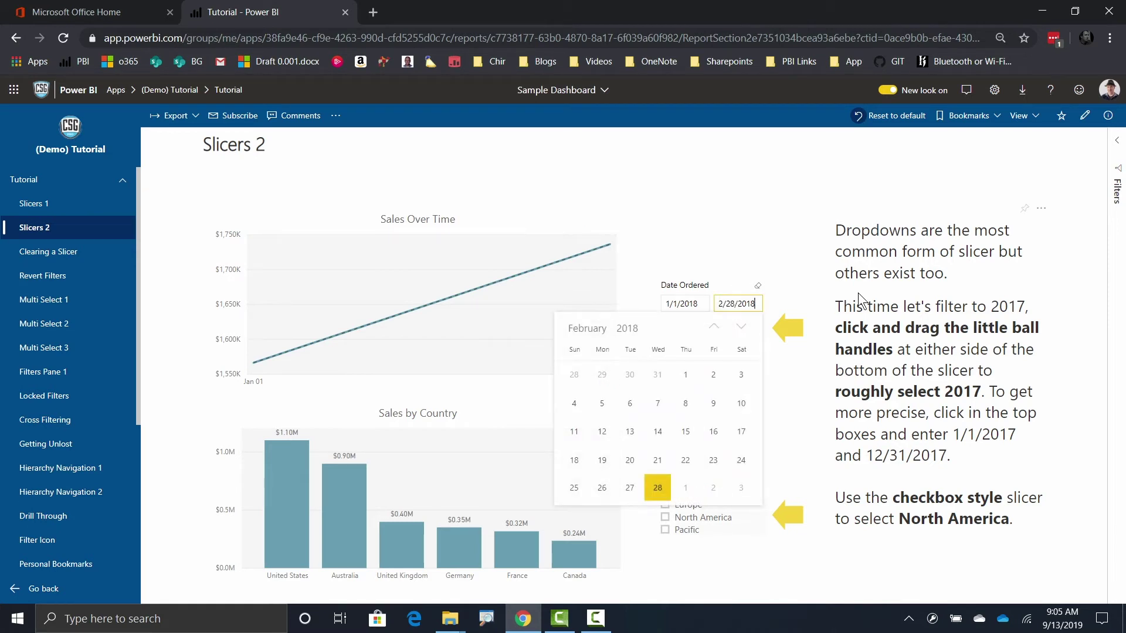
key("Left")
key("Left")
key("Home")
key("shift+Right")
type("4")
key("Return")
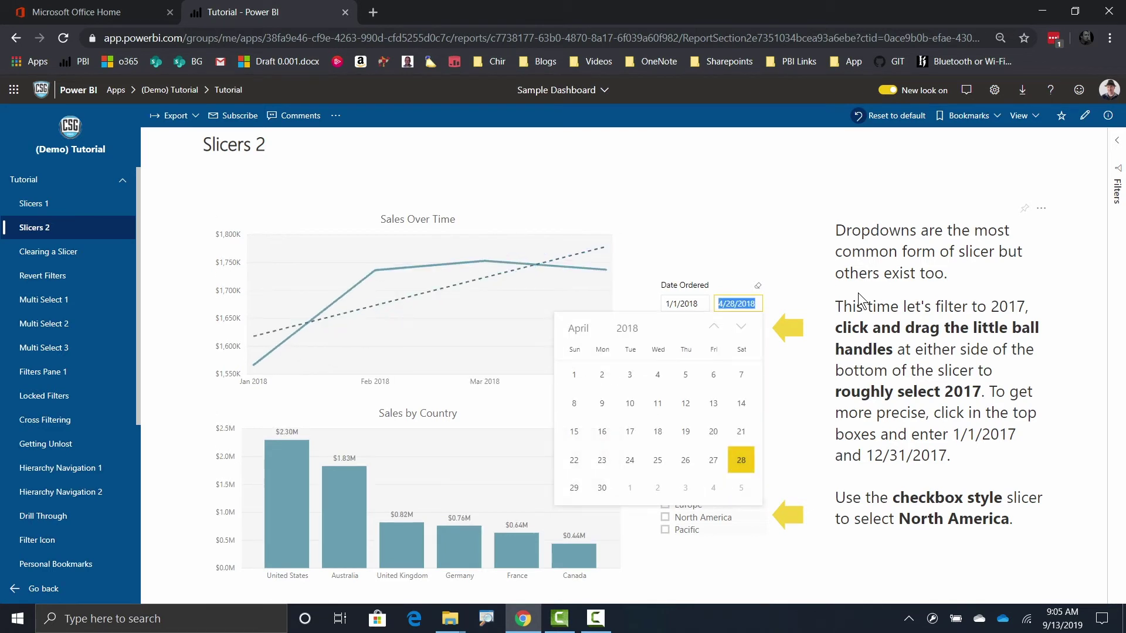
left_click(713, 246)
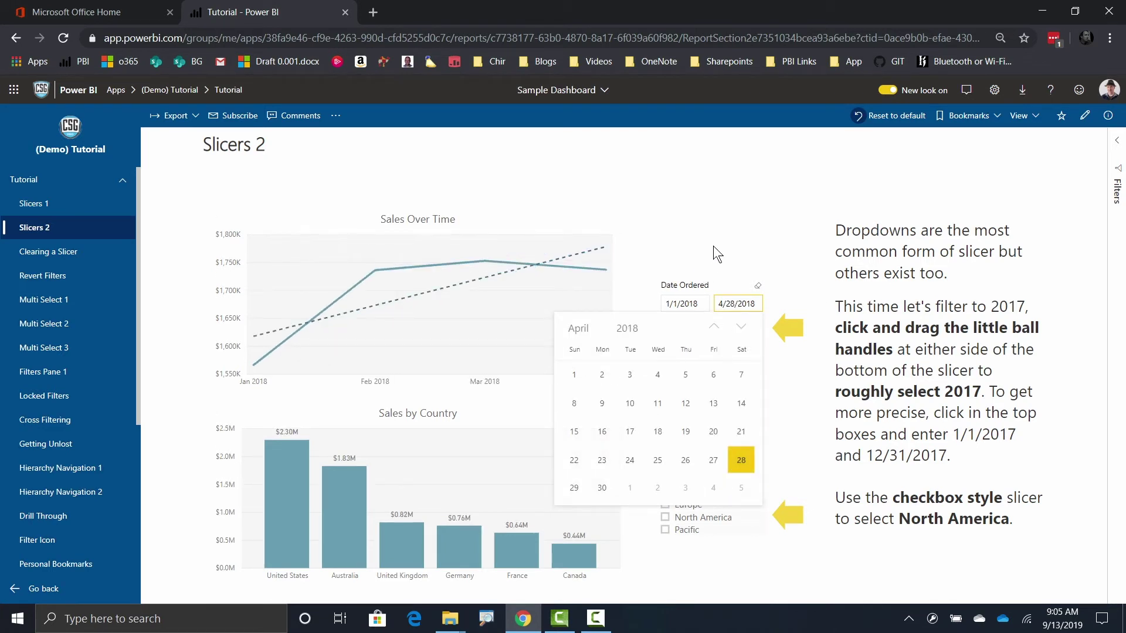
Page the start-date calendar back to November 2017
left_click(681, 301)
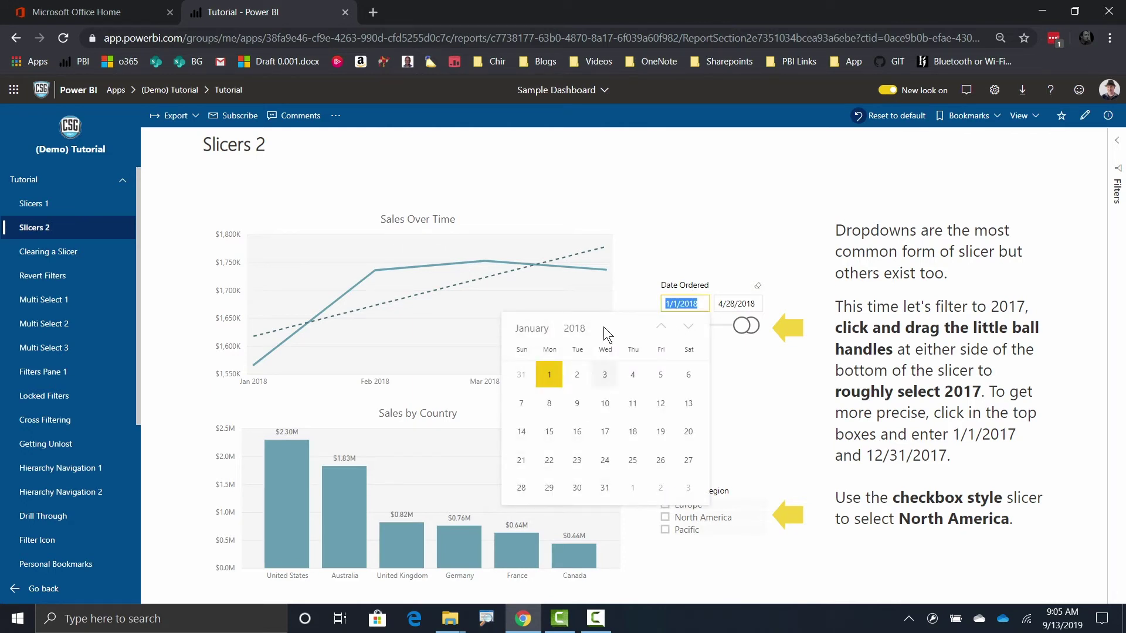
left_click(662, 328)
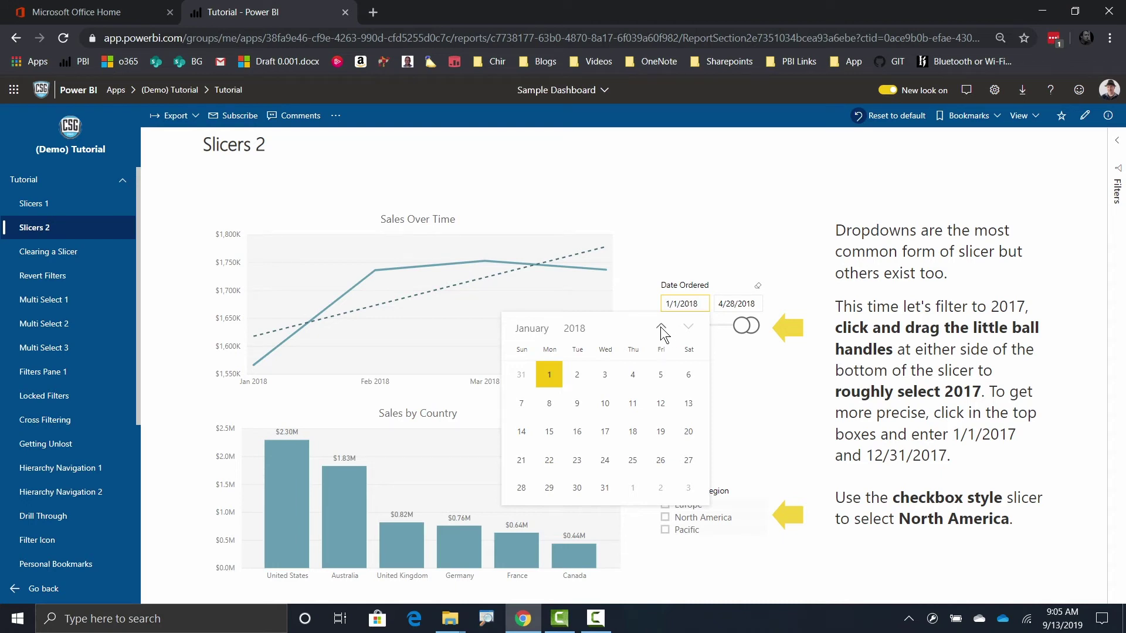
left_click(662, 328)
left_click(661, 327)
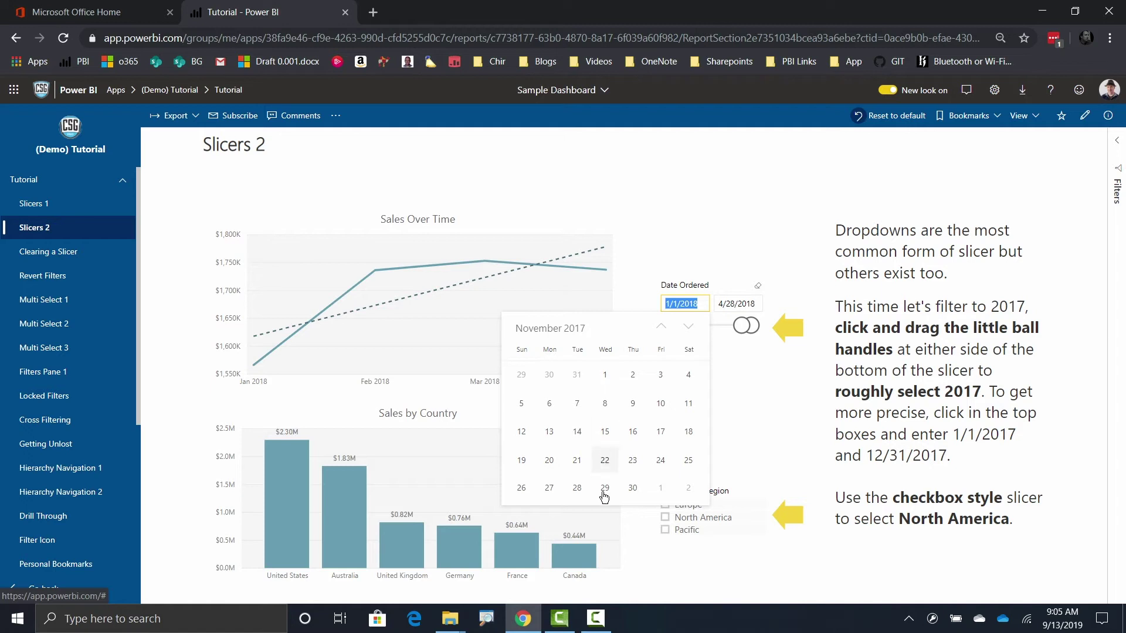
Pick November 1, 2017 as the start date and tick North America in Shipping L1 Region
left_click(606, 385)
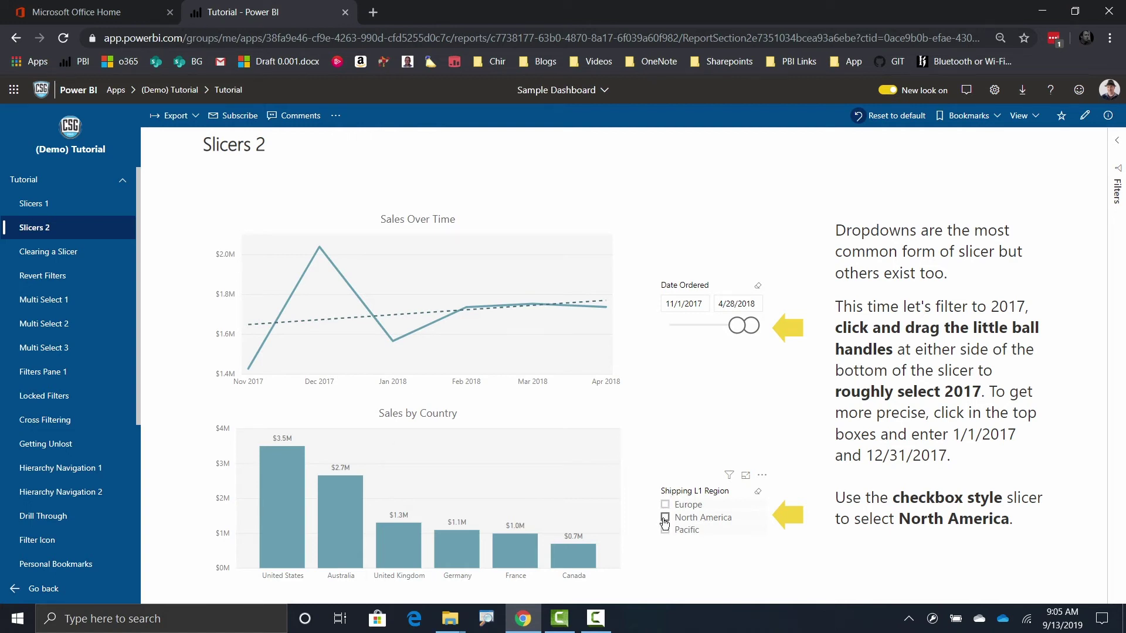
left_click(664, 522)
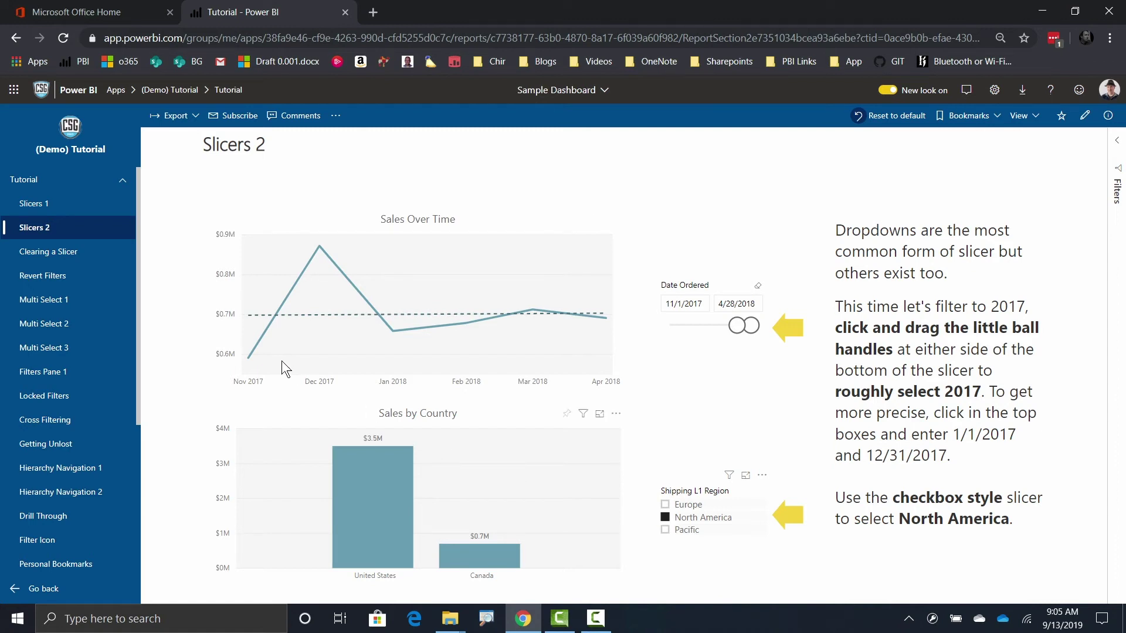
On the Clearing a Slicer page, untick Fiscal Year 2017, tick 2018, then untick 2018
left_click(69, 253)
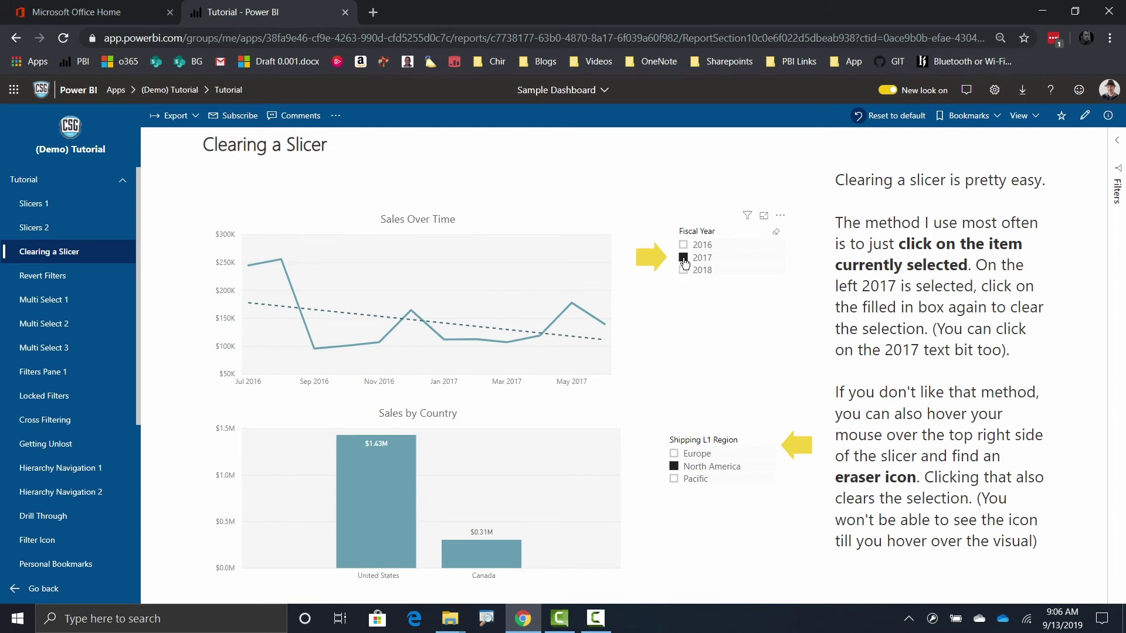
left_click(684, 258)
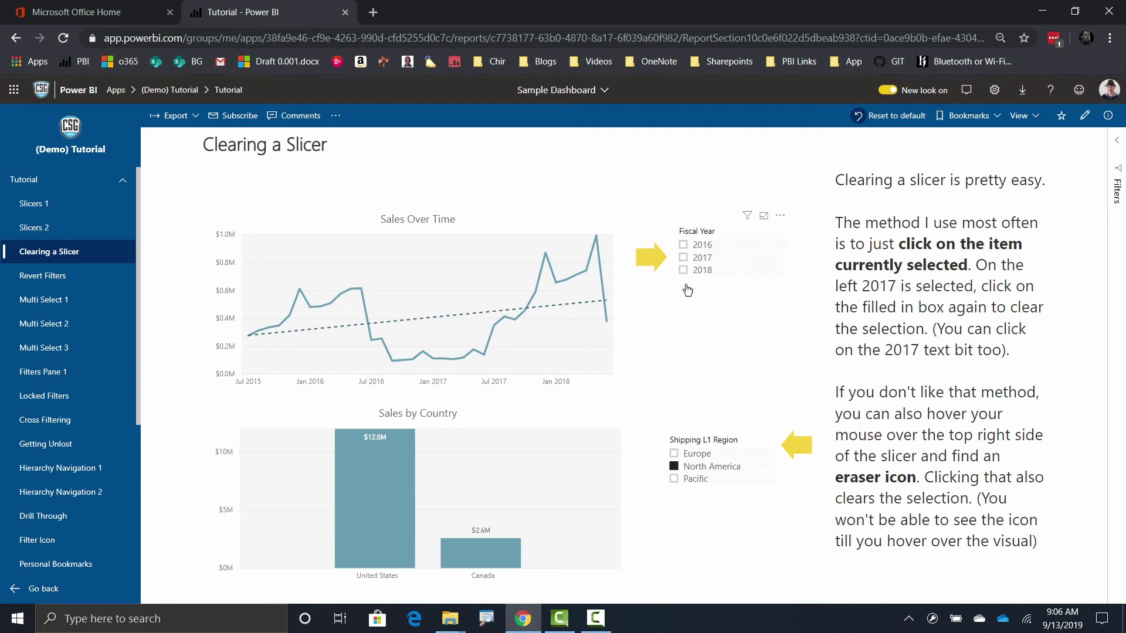
left_click(684, 271)
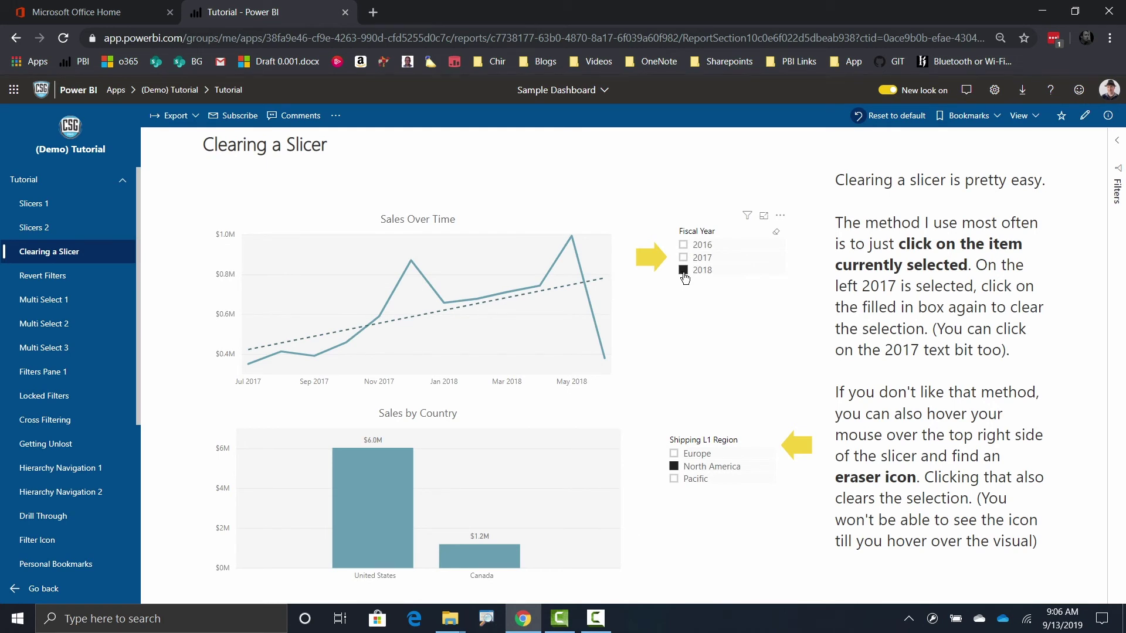
left_click(684, 275)
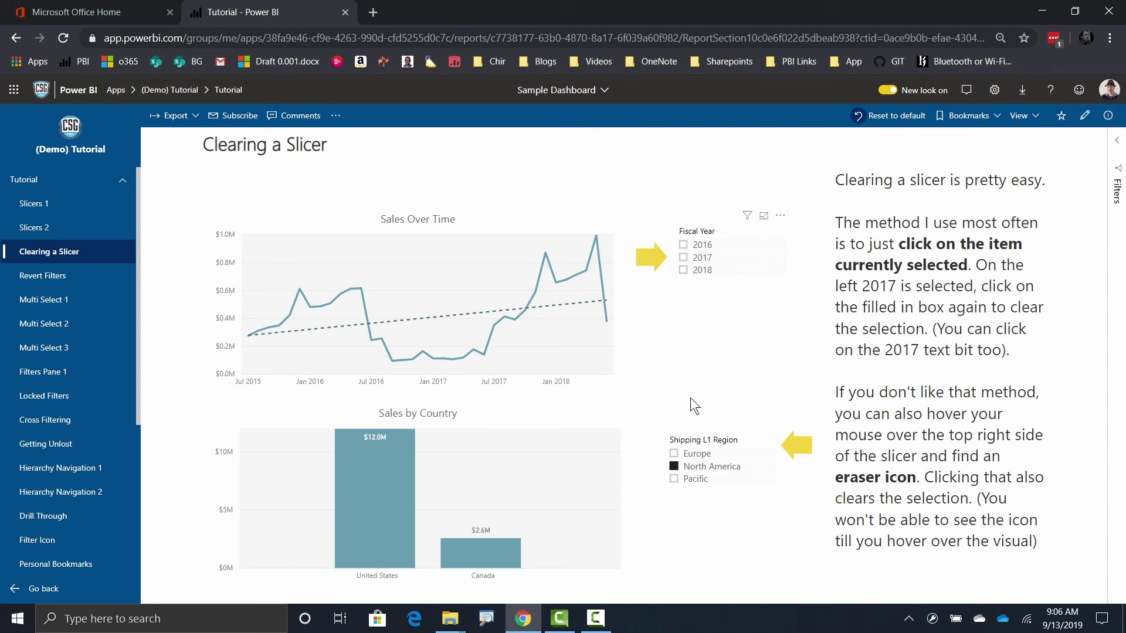
Clear the North America selection using the Shipping L1 Region slicer's eraser icon
mouse_move(693, 436)
left_click(767, 444)
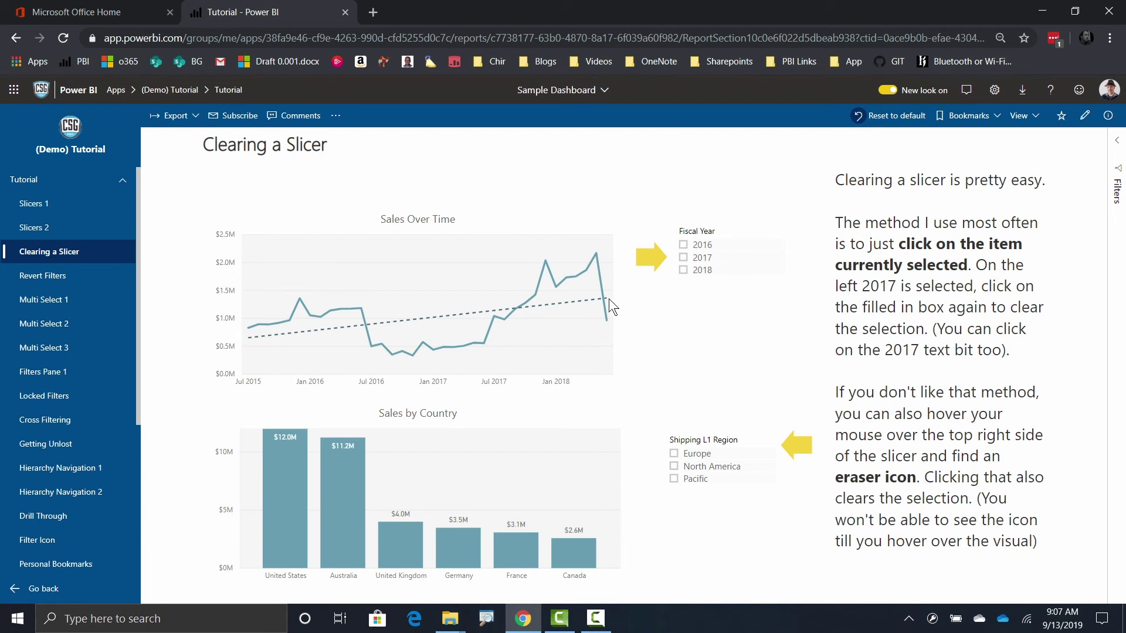
On the Revert to Default page, select fiscal year 2018, Europe and Clothing
left_click(60, 280)
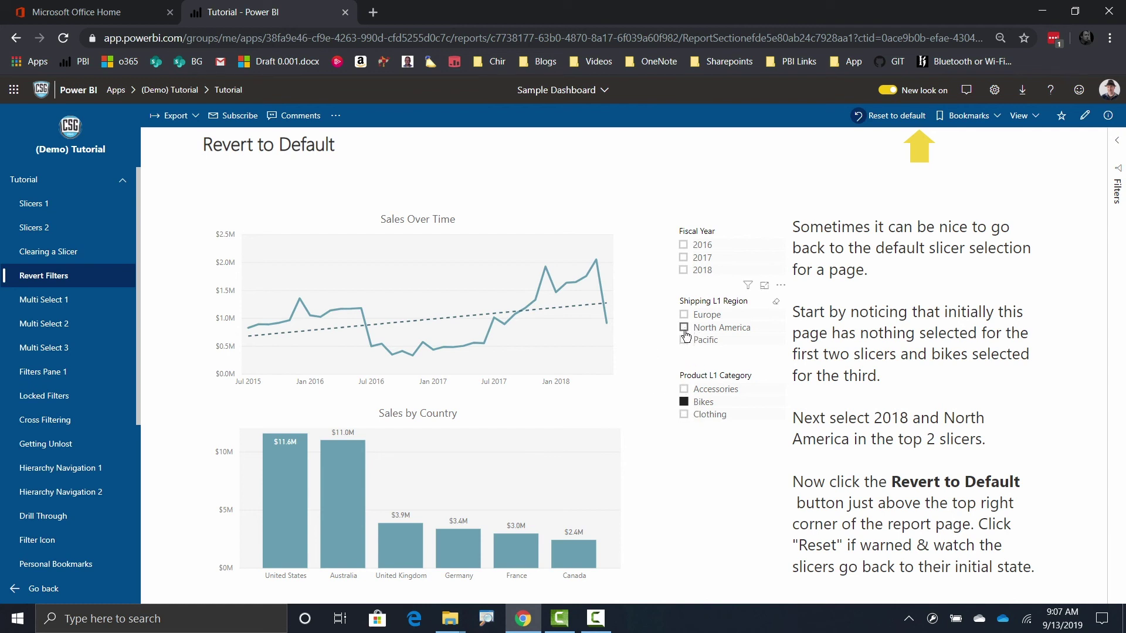
left_click(683, 245)
left_click(684, 315)
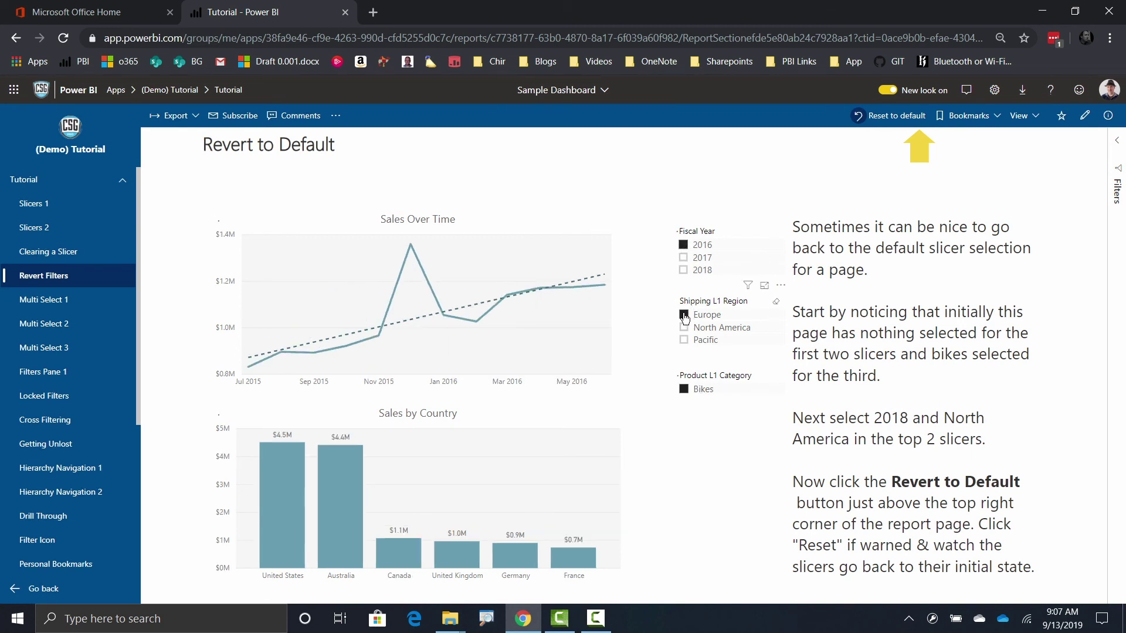
left_click(684, 270)
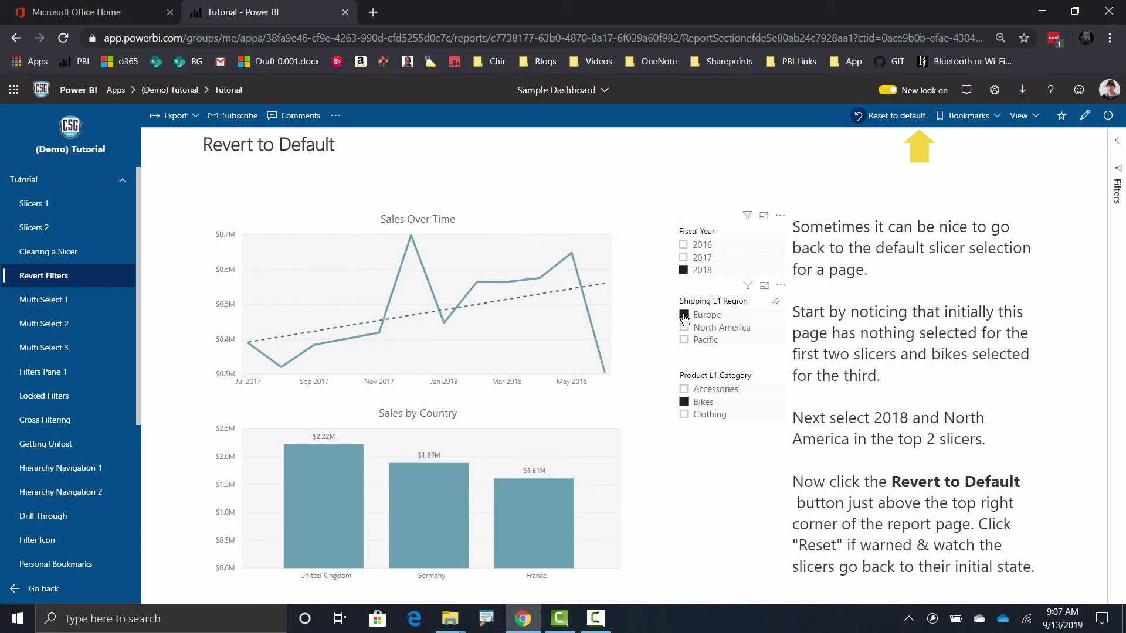
left_click(684, 415)
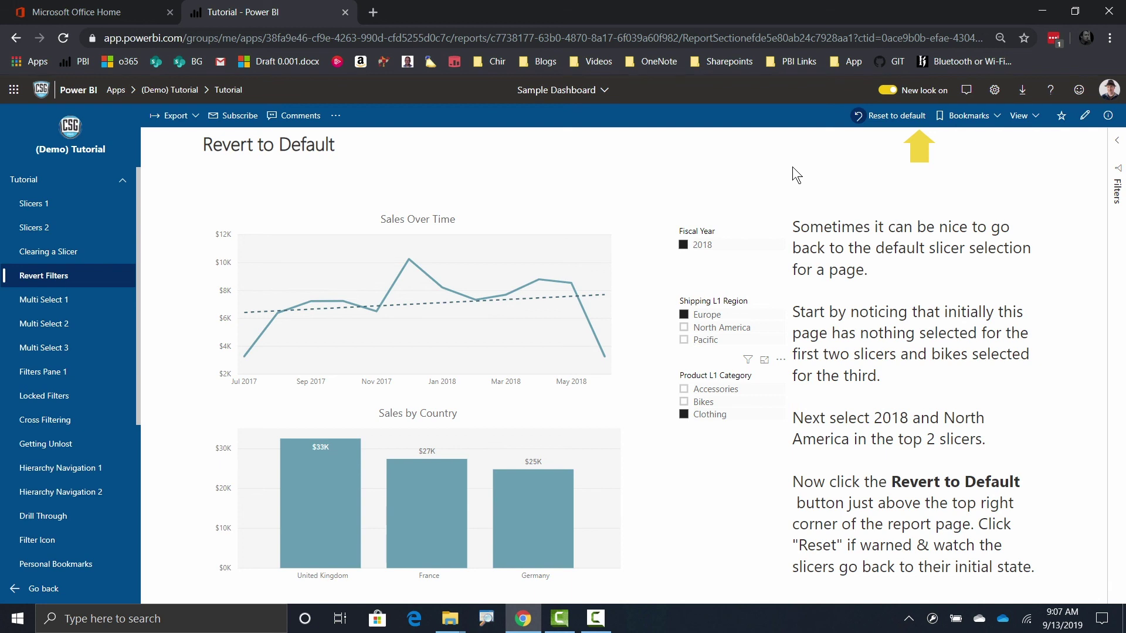
Reset the page's slicers to default and confirm, leaving only Bikes selected
left_click(885, 120)
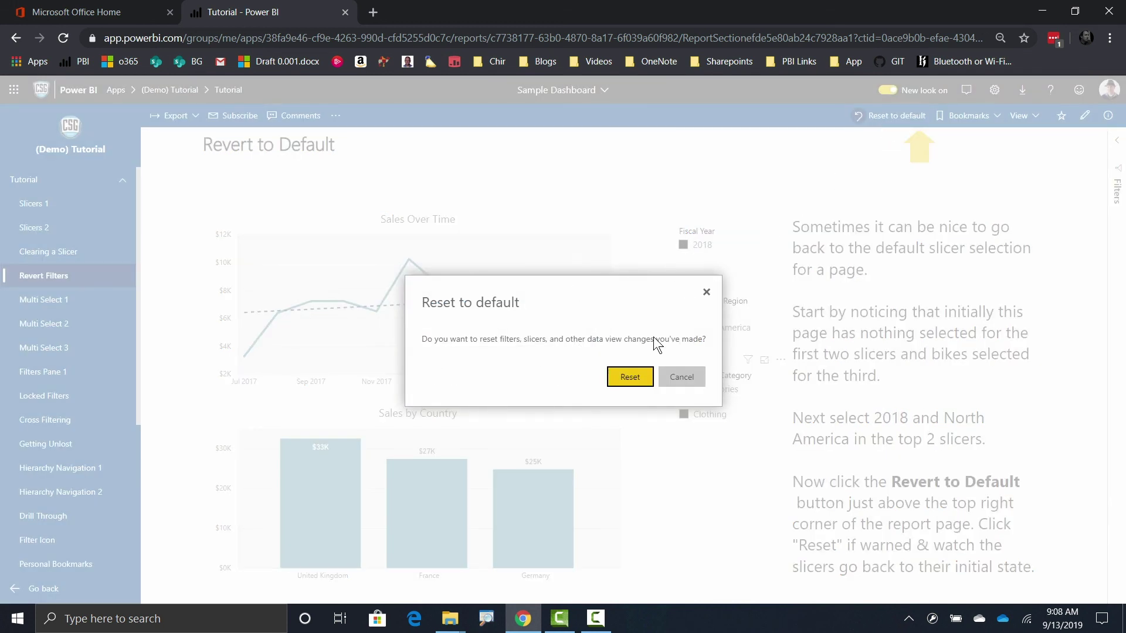
left_click(632, 378)
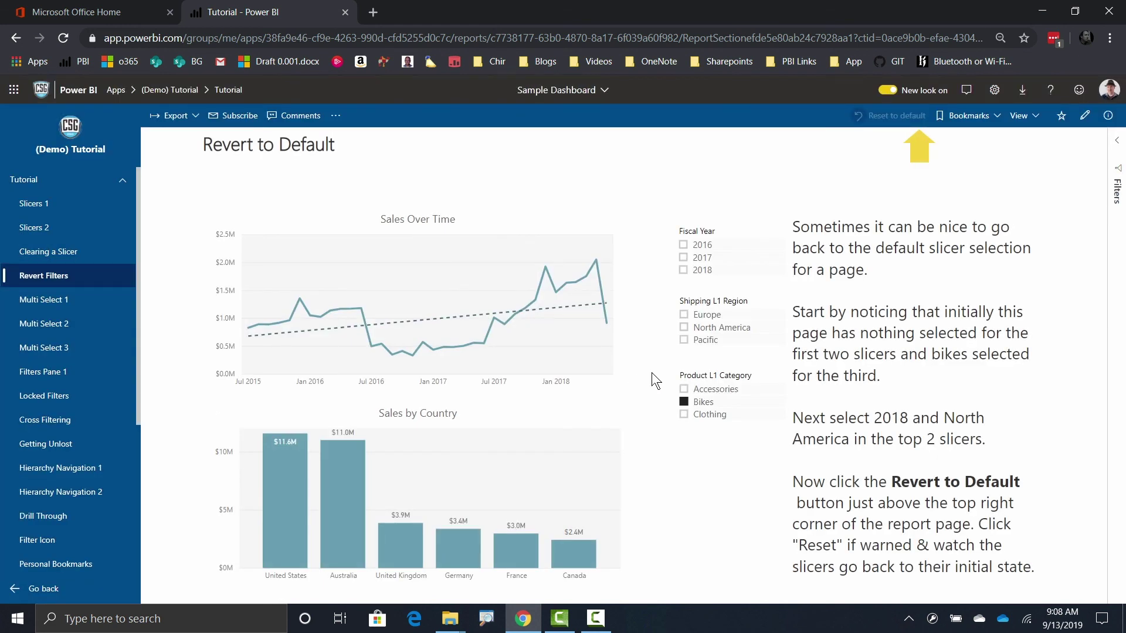